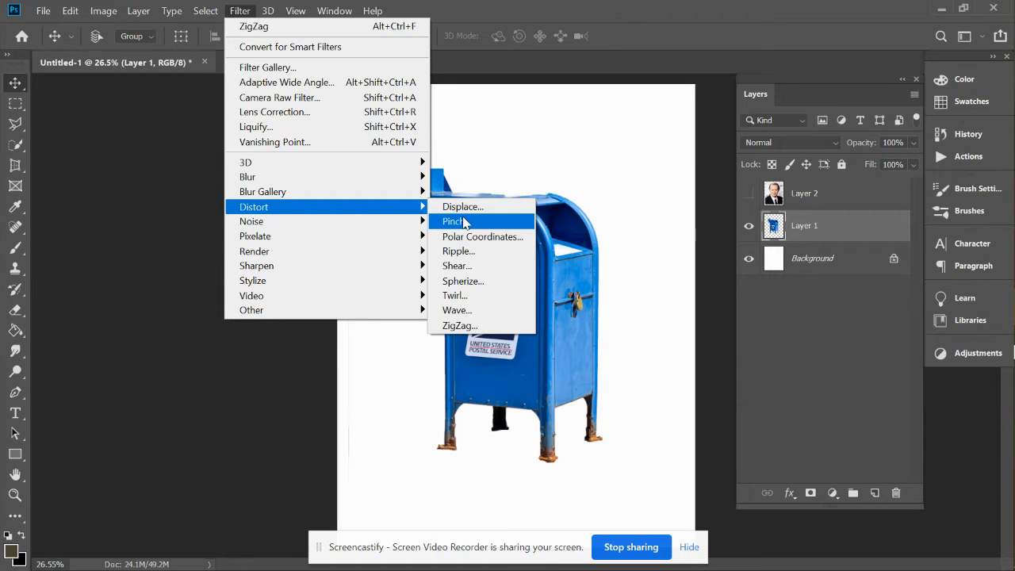
Open the Pinch distortion filter for the mailbox on Layer 1 and move its dialog partly off the artwork.
left_click(465, 235)
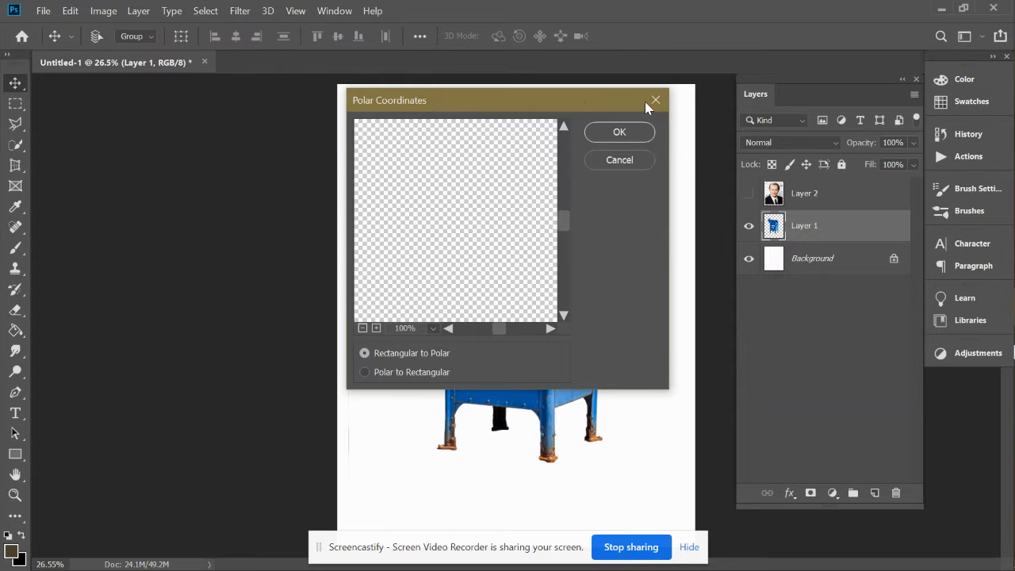
left_click(642, 155)
left_click(238, 13)
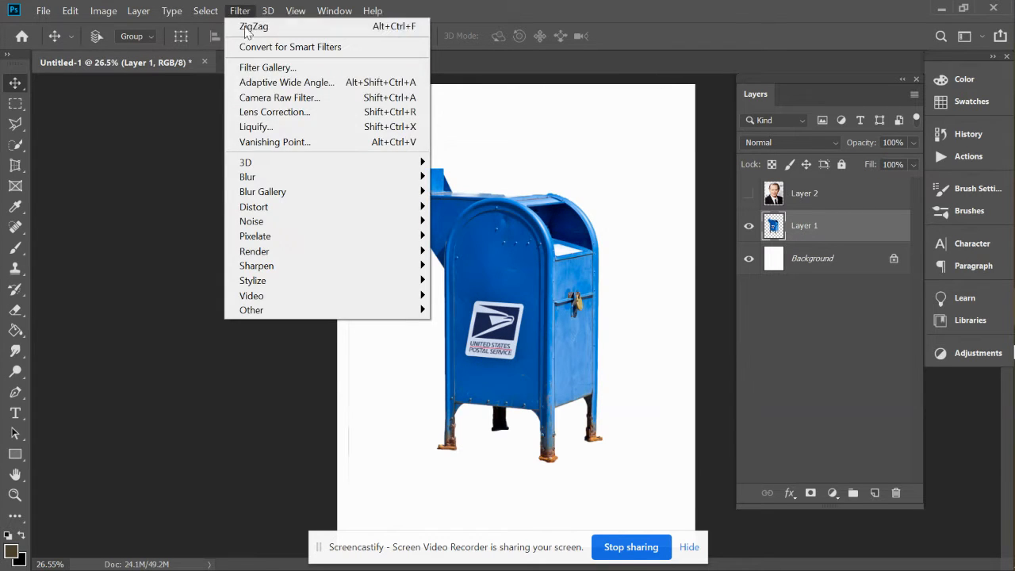
mouse_move(316, 210)
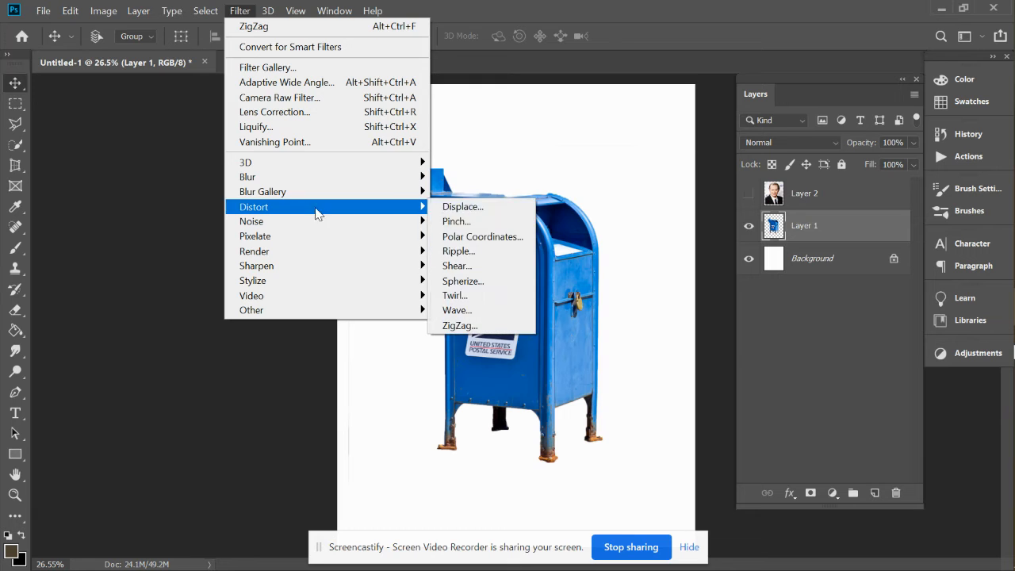
left_click(456, 222)
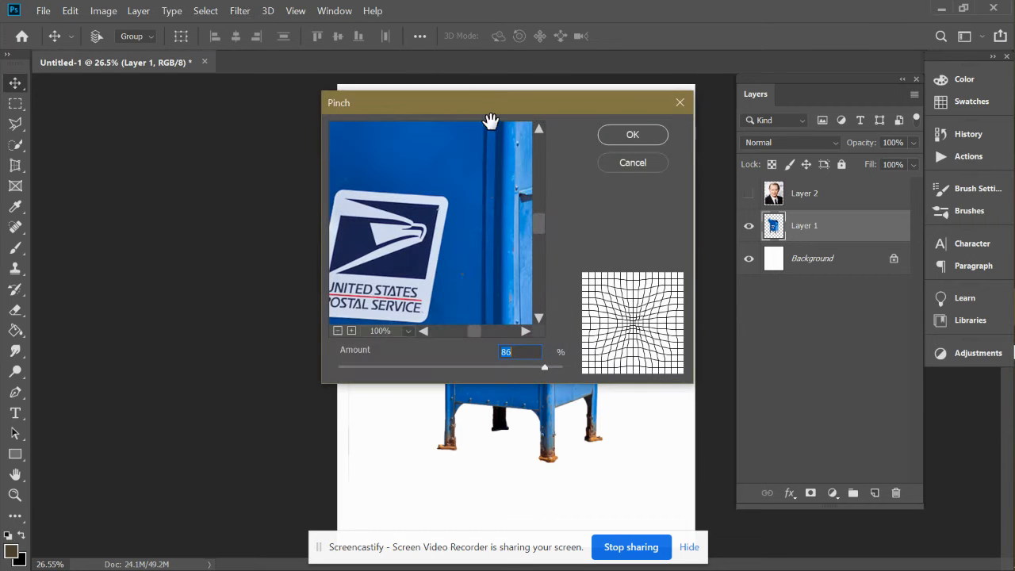
left_click_drag(489, 99, 238, 97)
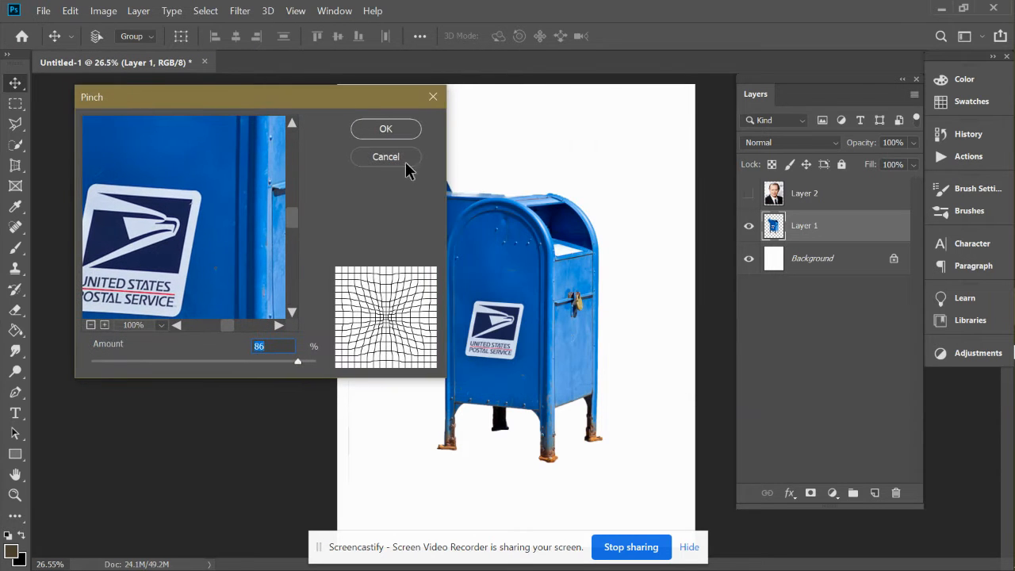
left_click_drag(347, 102, 464, 127)
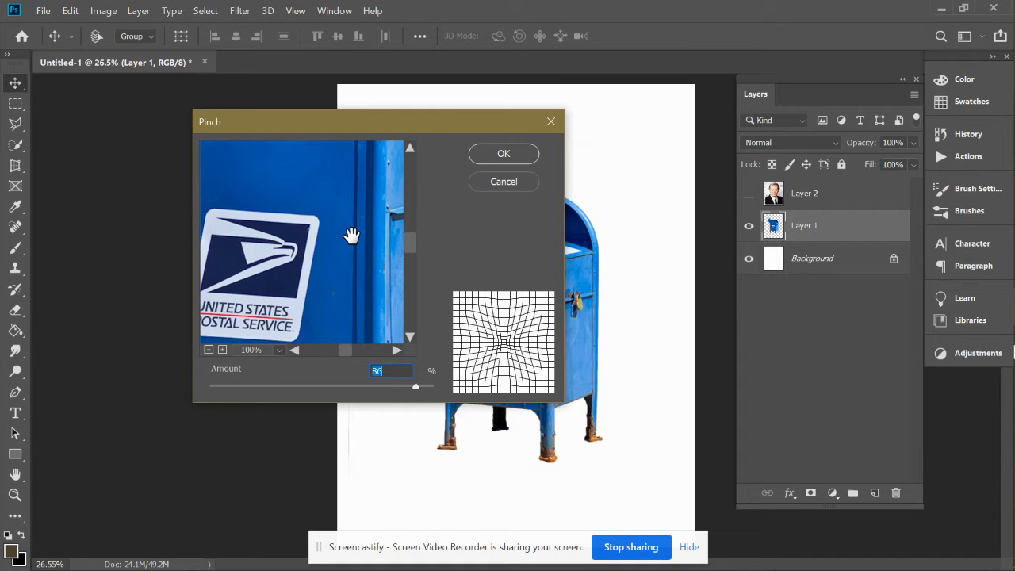
Show more of the mailbox in the Pinch preview, reduce the amount to nearly 0%, and apply the filter.
left_click(207, 350)
left_click(207, 349)
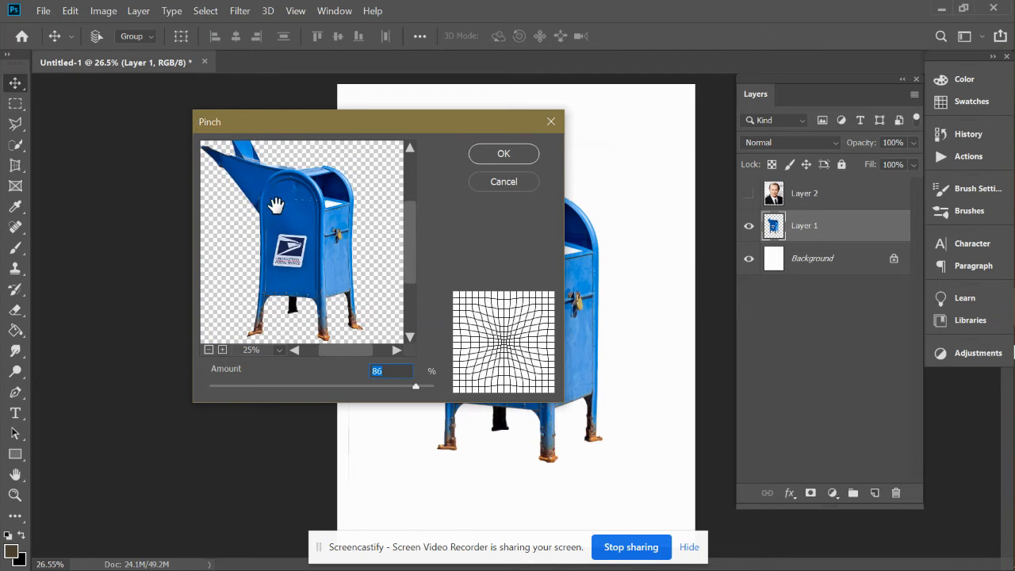
left_click(209, 351)
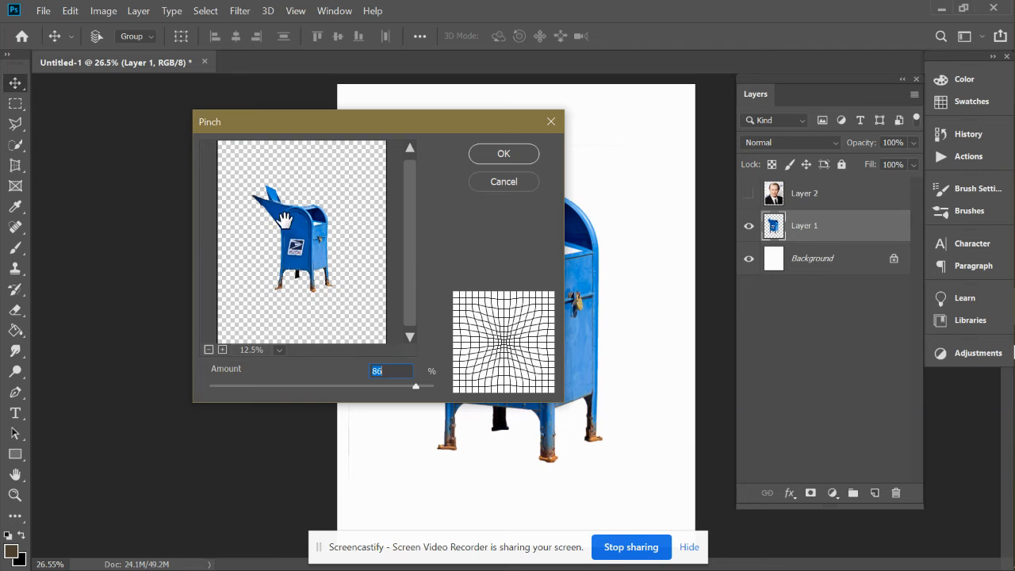
left_click(223, 350)
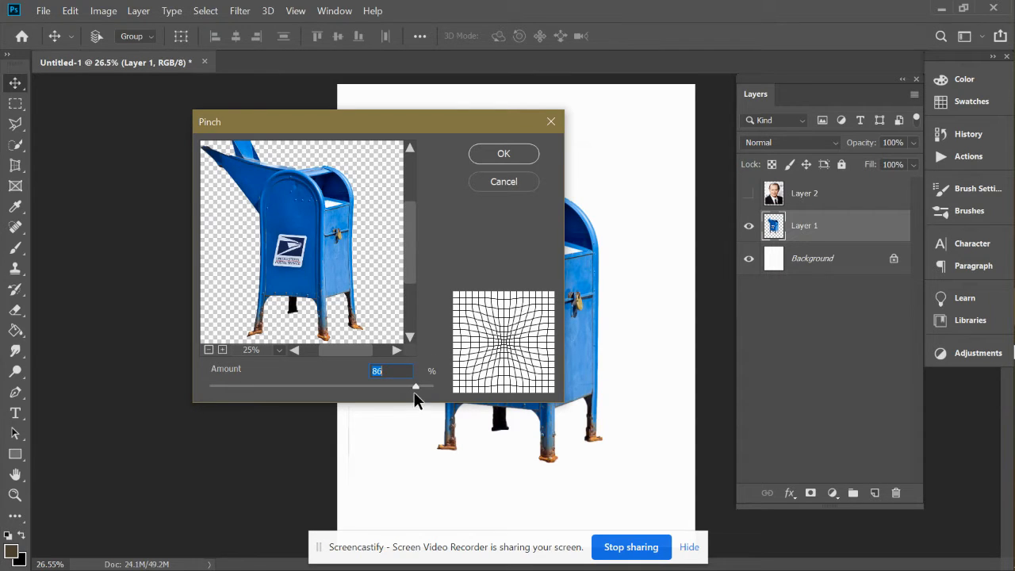
left_click_drag(414, 386, 324, 386)
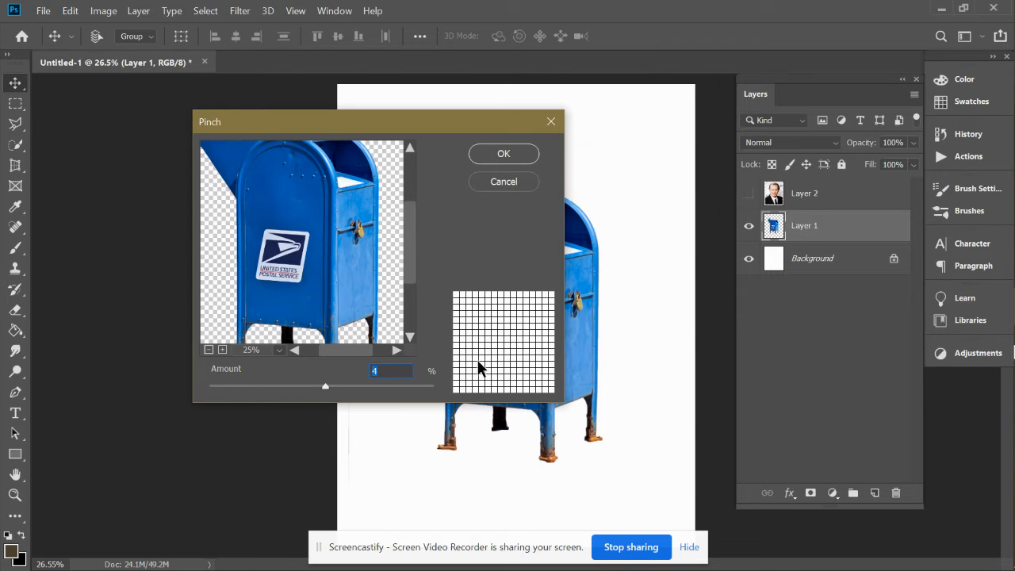
key("Return")
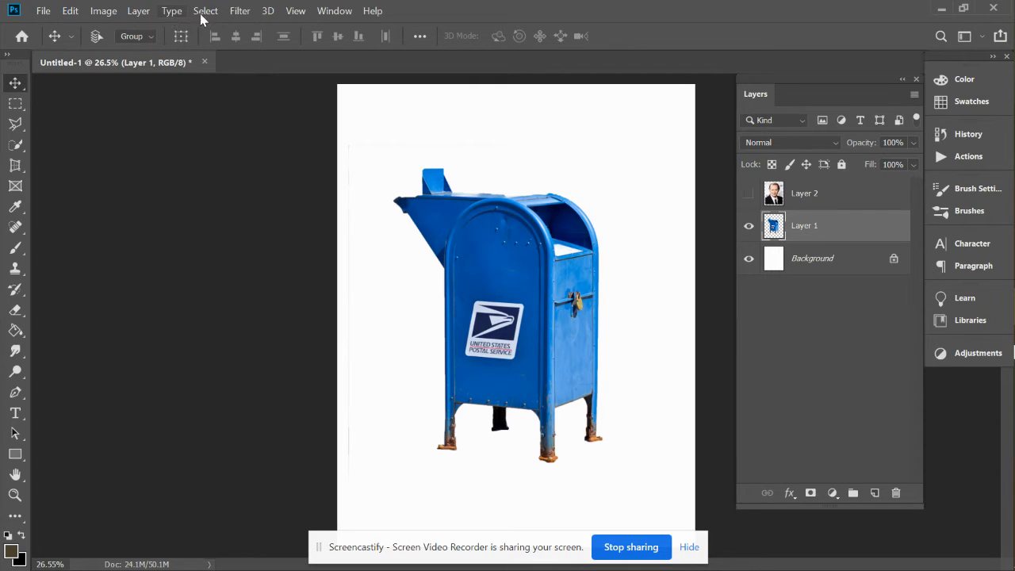
Preview the Pinch filter on the whole mailbox at an amount of 100%.
left_click(240, 11)
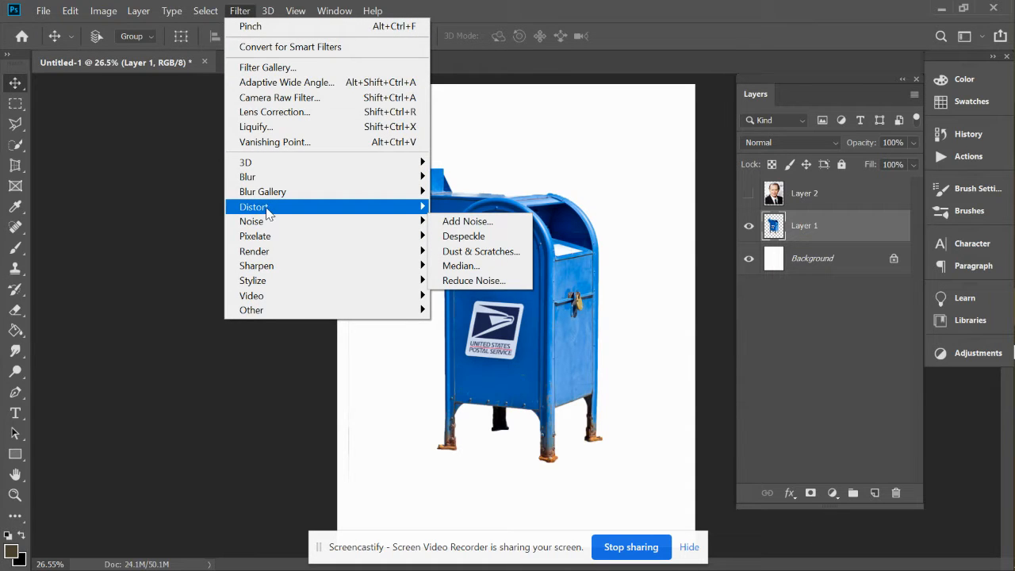
mouse_move(281, 212)
left_click(466, 221)
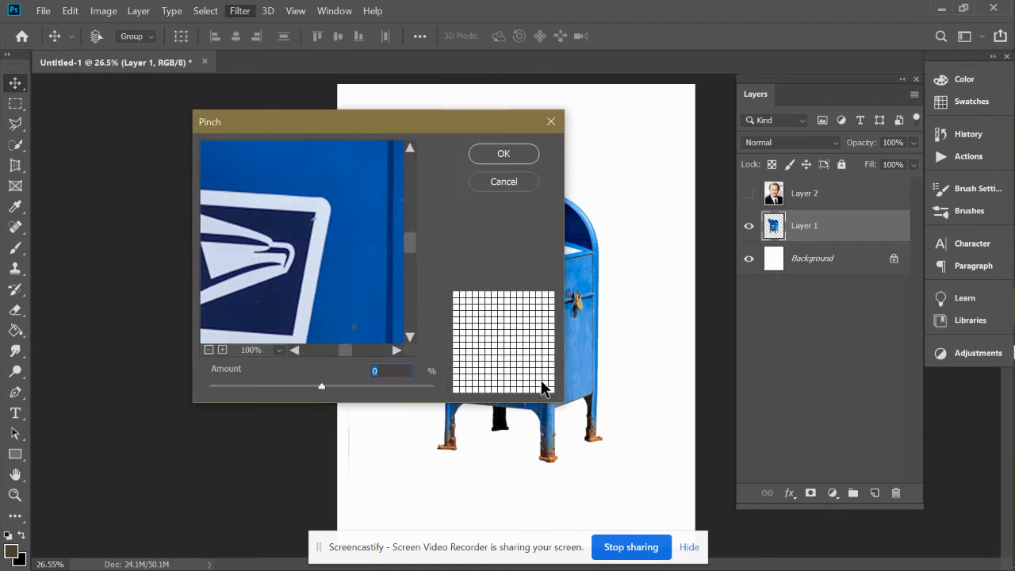
left_click(208, 349)
left_click(208, 349)
left_click(208, 349)
left_click(207, 349)
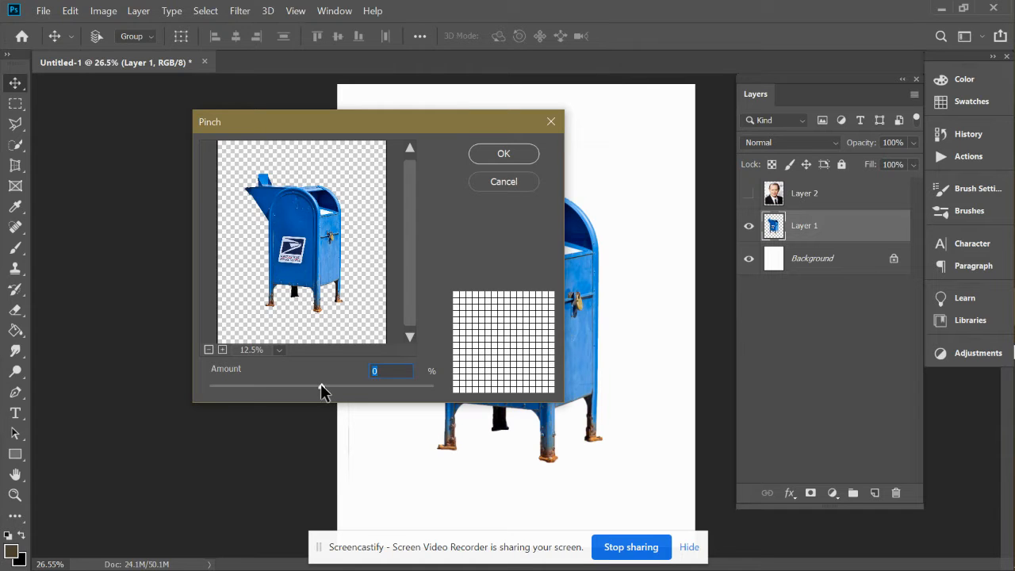
left_click_drag(319, 384, 436, 381)
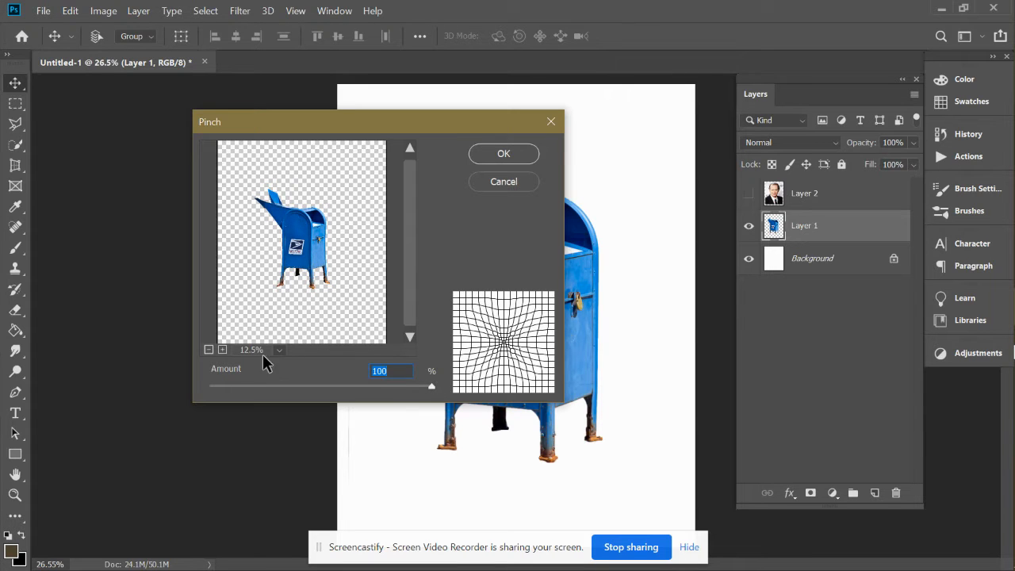
left_click(222, 350)
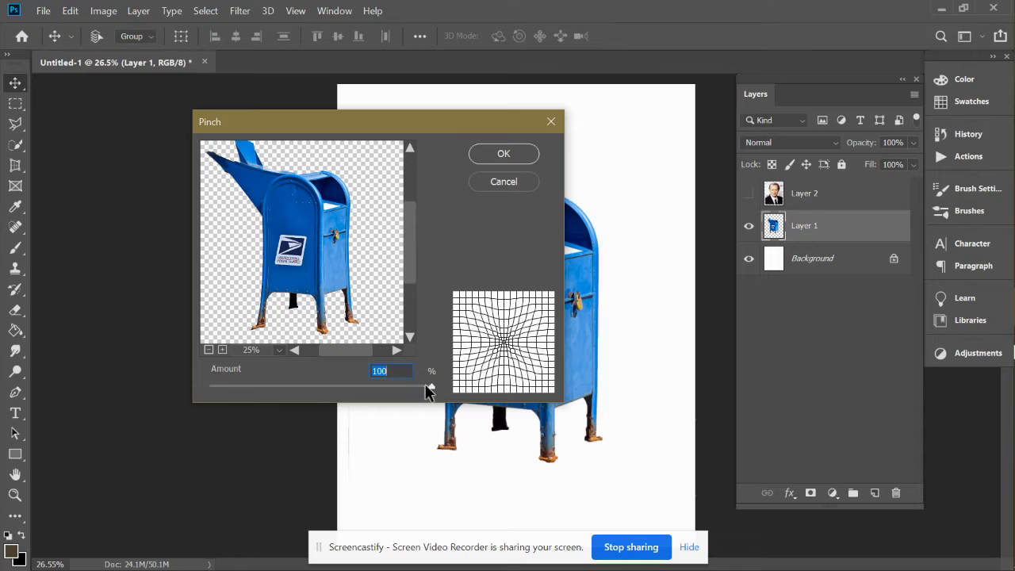
Preview the Pinch filter as a bulge at -99% on the whole mailbox, and discard it.
left_click_drag(431, 384, 211, 389)
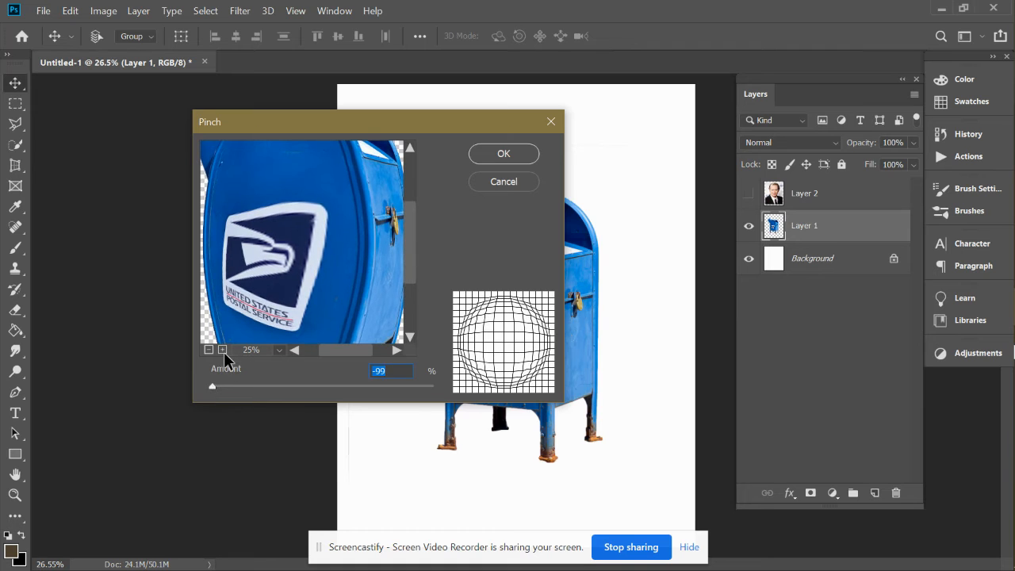
left_click(210, 349)
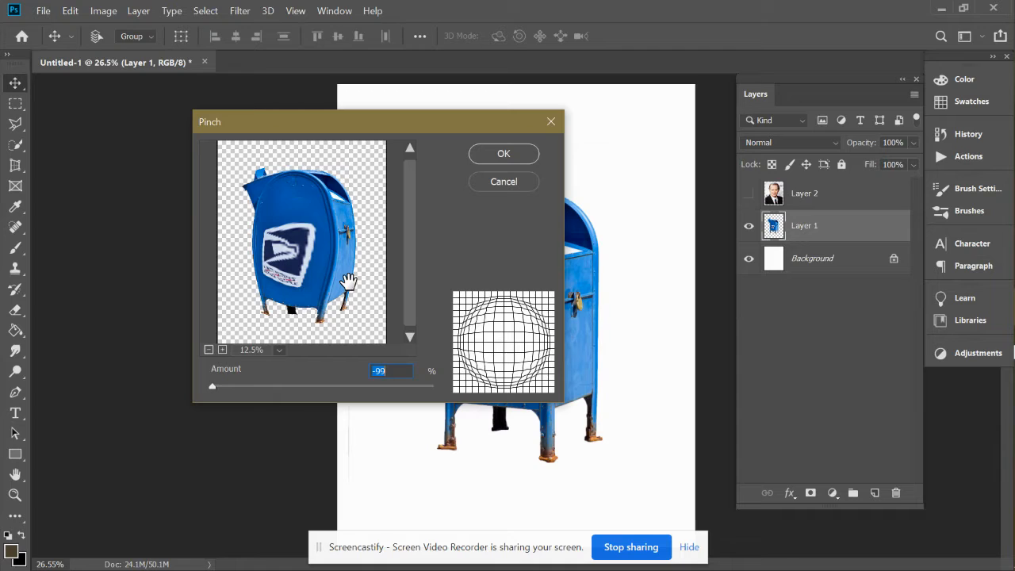
left_click(509, 188)
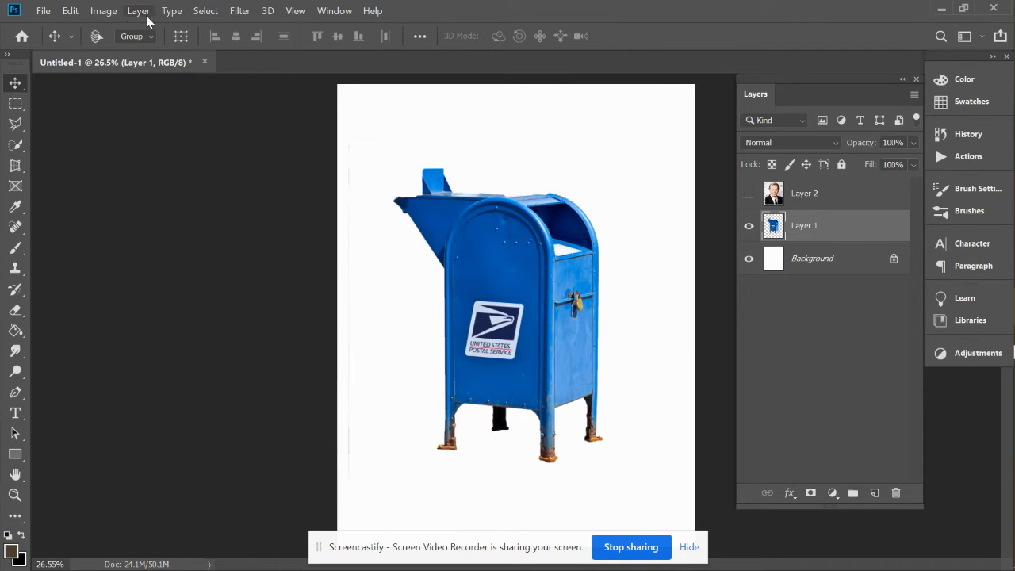
Preview the Polar Coordinates filter on the whole mailbox with the Rectangular to Polar conversion.
left_click(240, 11)
mouse_move(269, 210)
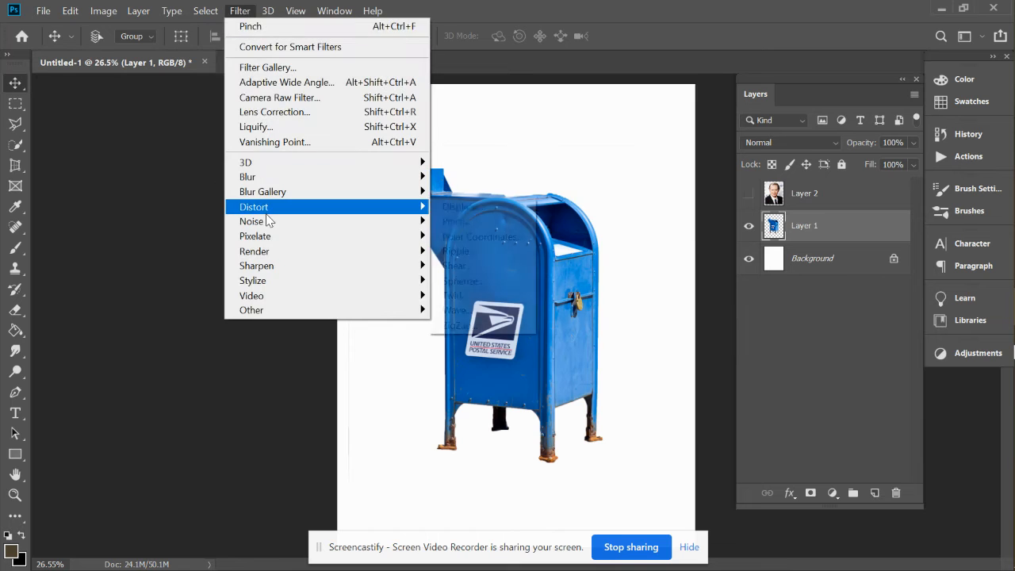
left_click(484, 237)
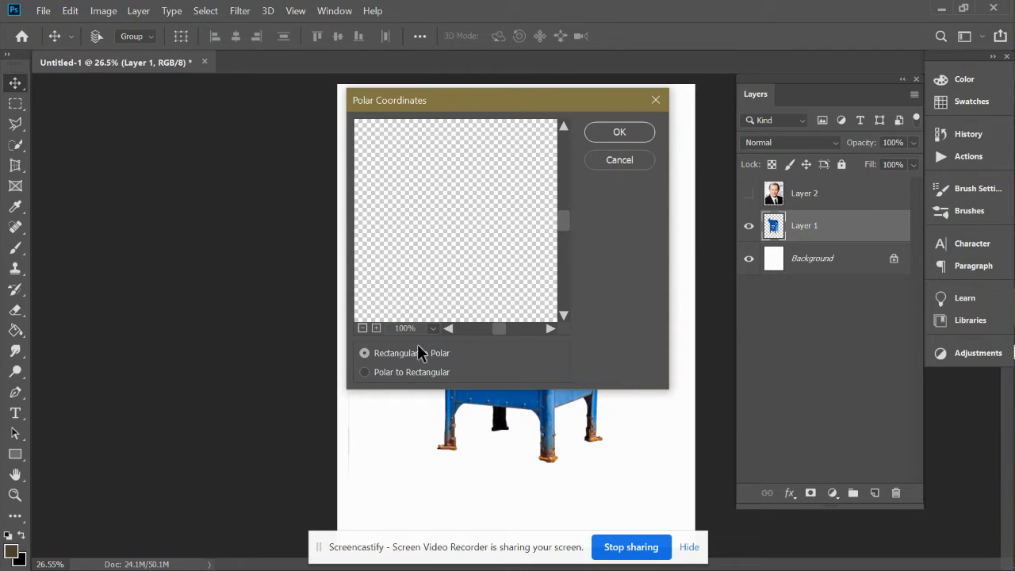
left_click(361, 328)
left_click(361, 328)
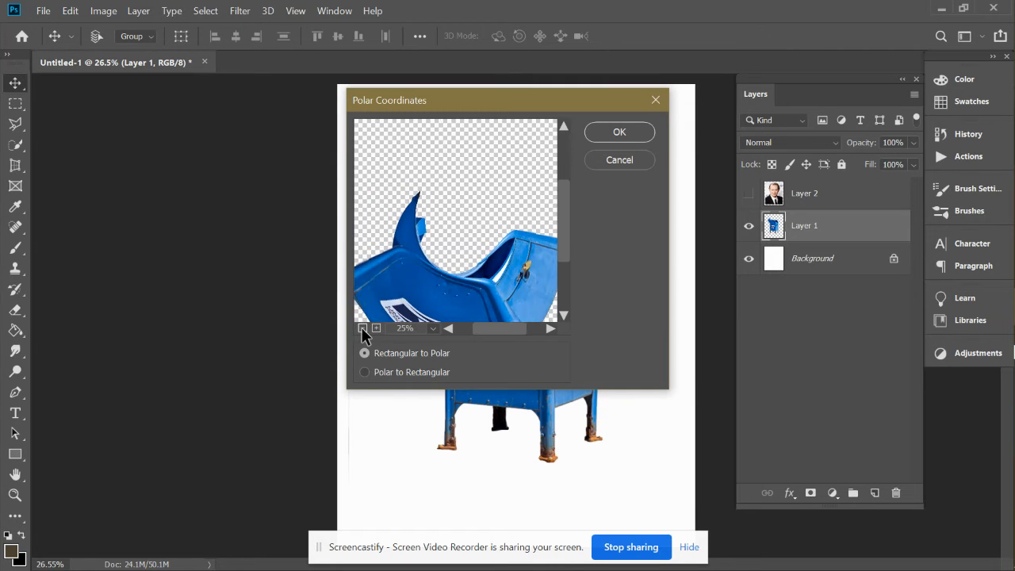
left_click(361, 328)
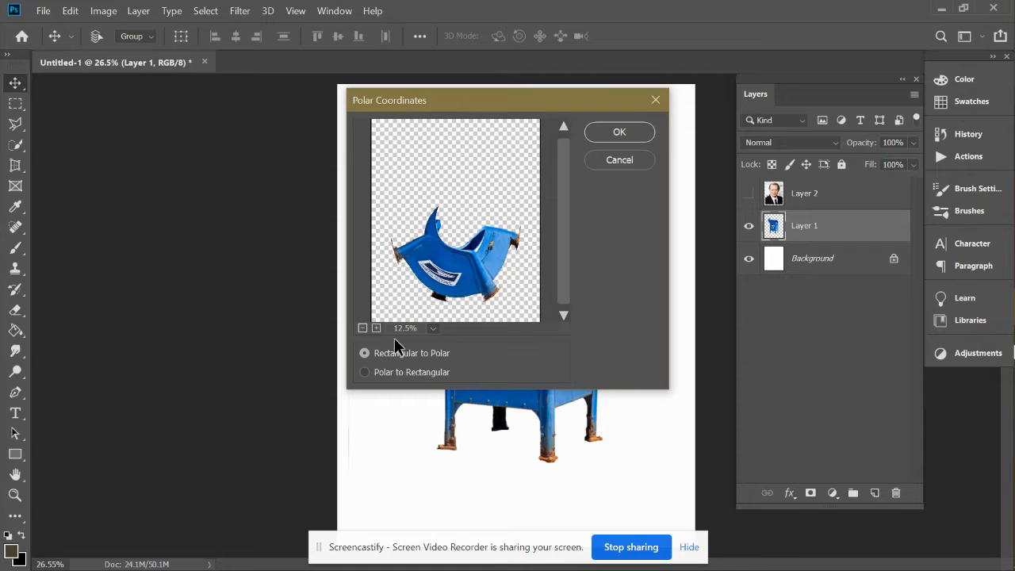
Preview the Polar to Rectangular conversion on the mailbox, and discard the Polar Coordinates filter.
left_click(365, 371)
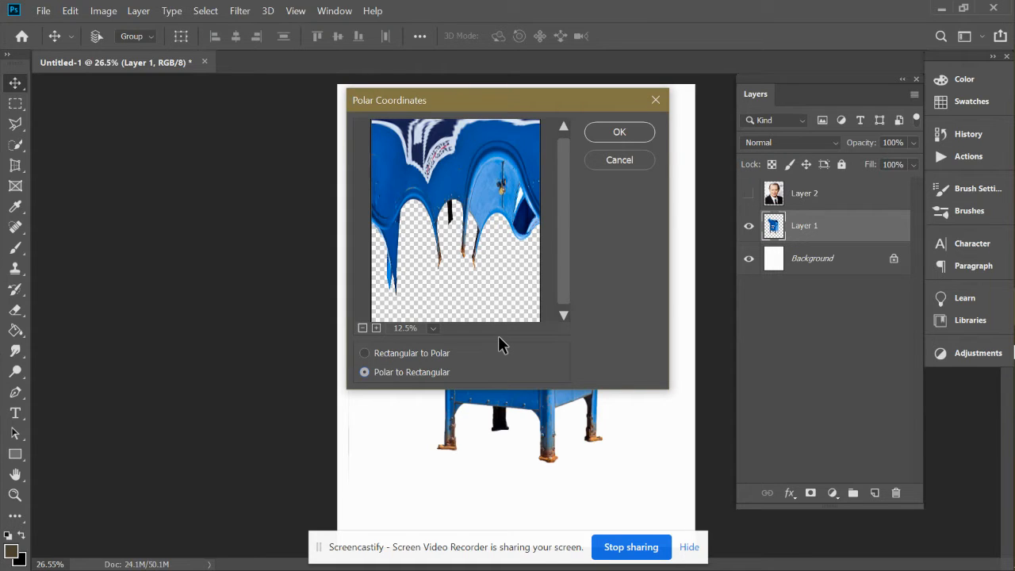
left_click(362, 328)
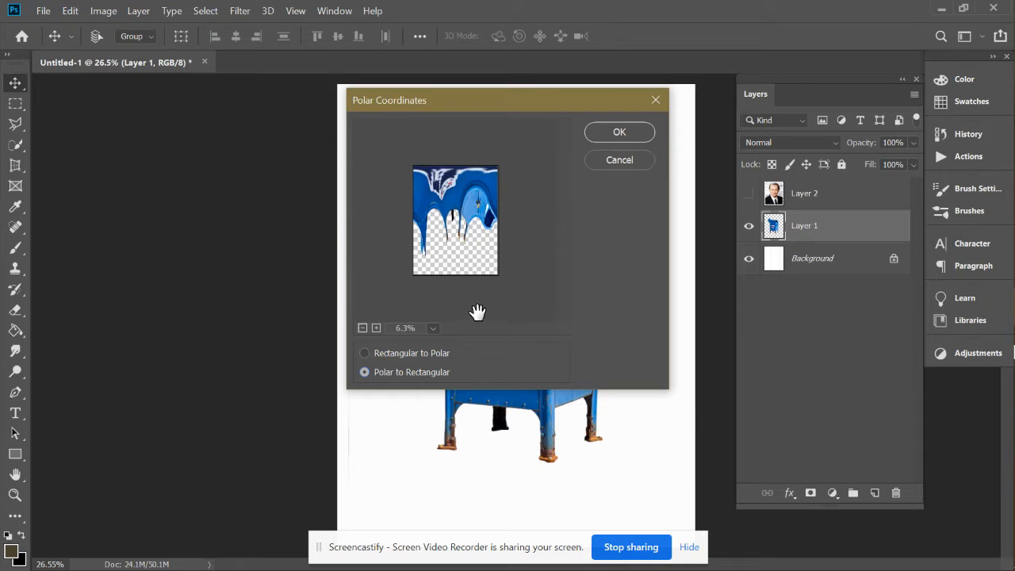
left_click(605, 157)
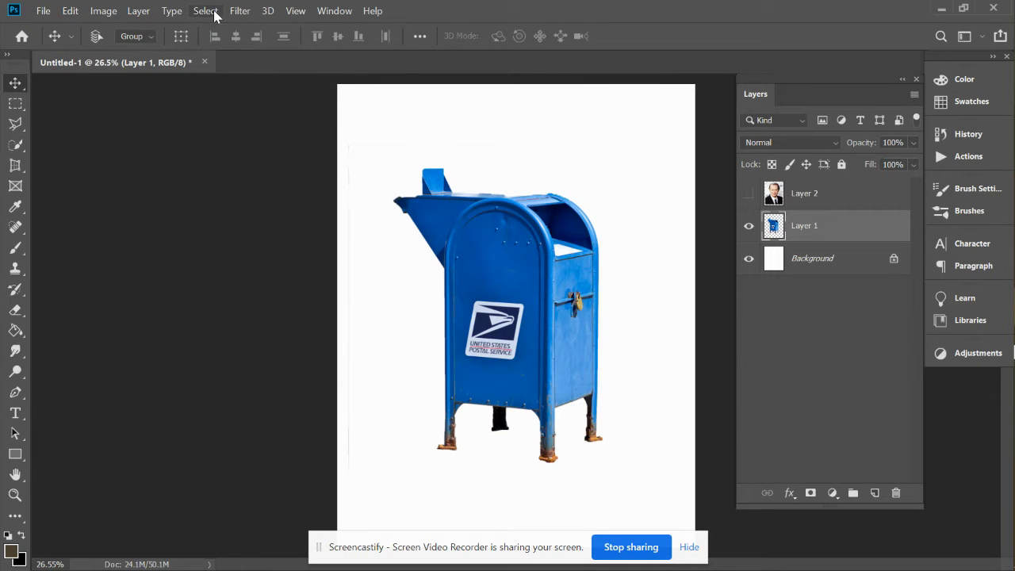
Open the Ripple filter for the mailbox layer, try the Large ripple size, and switch the size to Small.
left_click(238, 12)
mouse_move(380, 207)
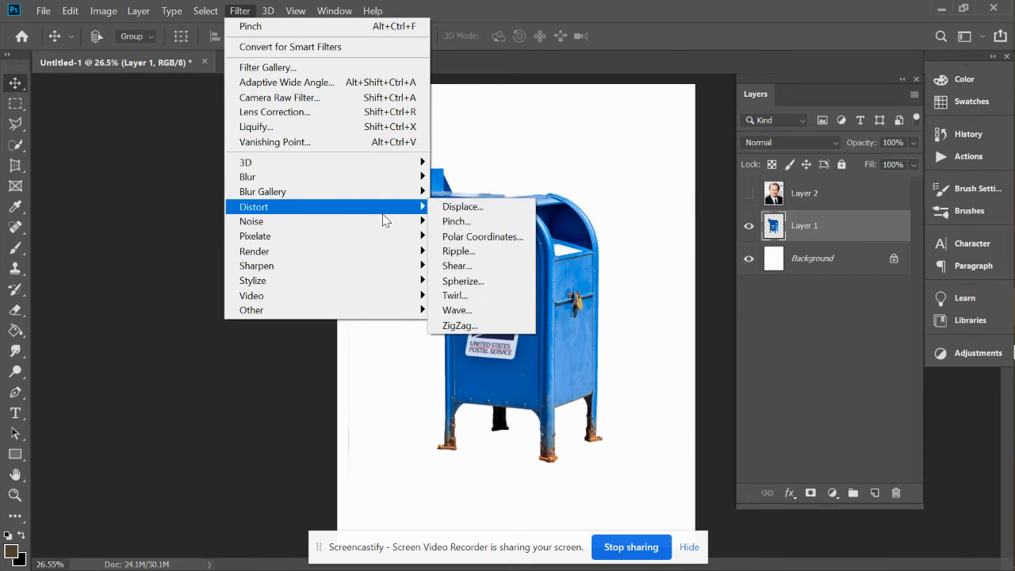
left_click(474, 252)
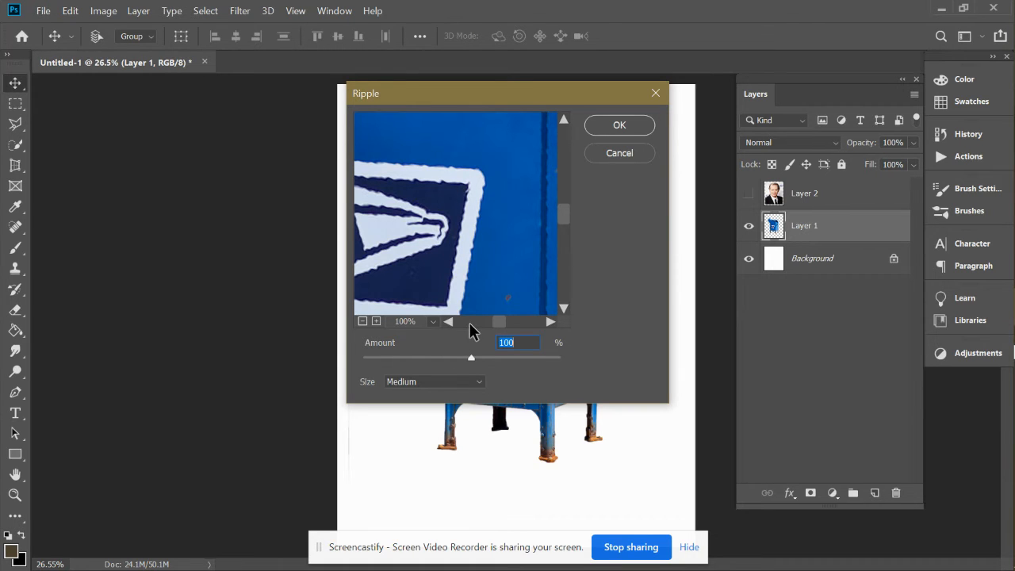
left_click(479, 391)
left_click(433, 419)
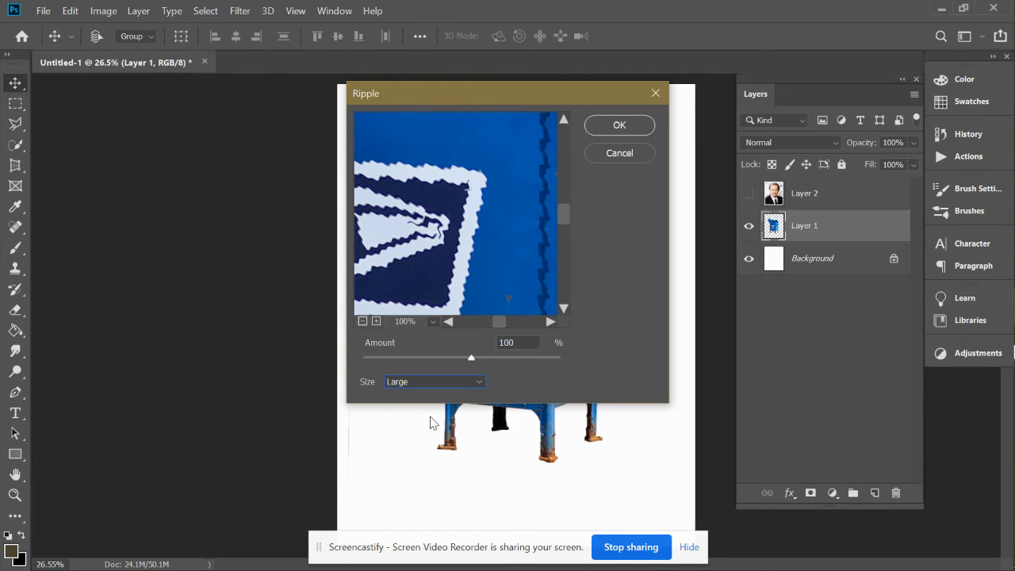
left_click(480, 384)
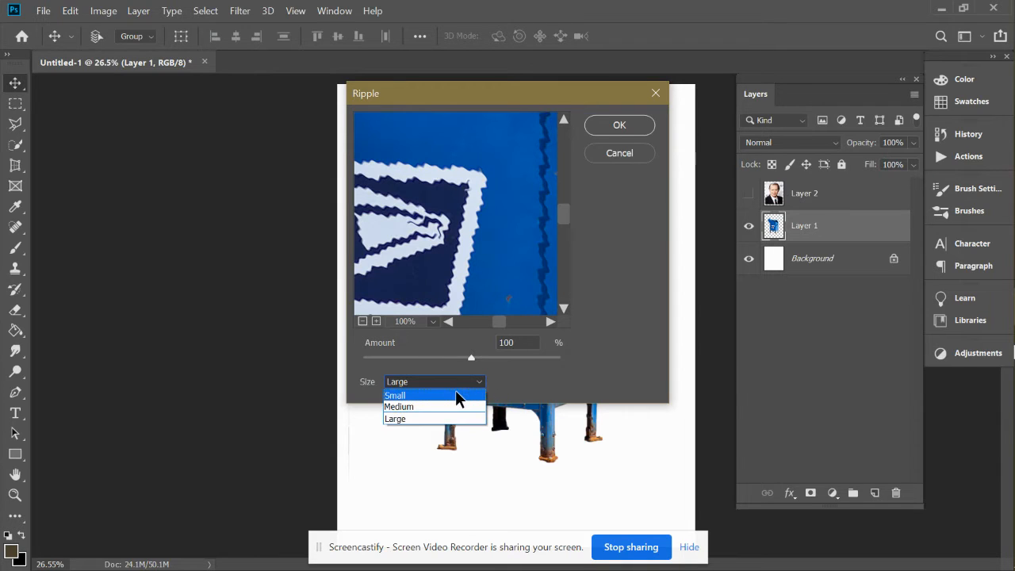
left_click(456, 392)
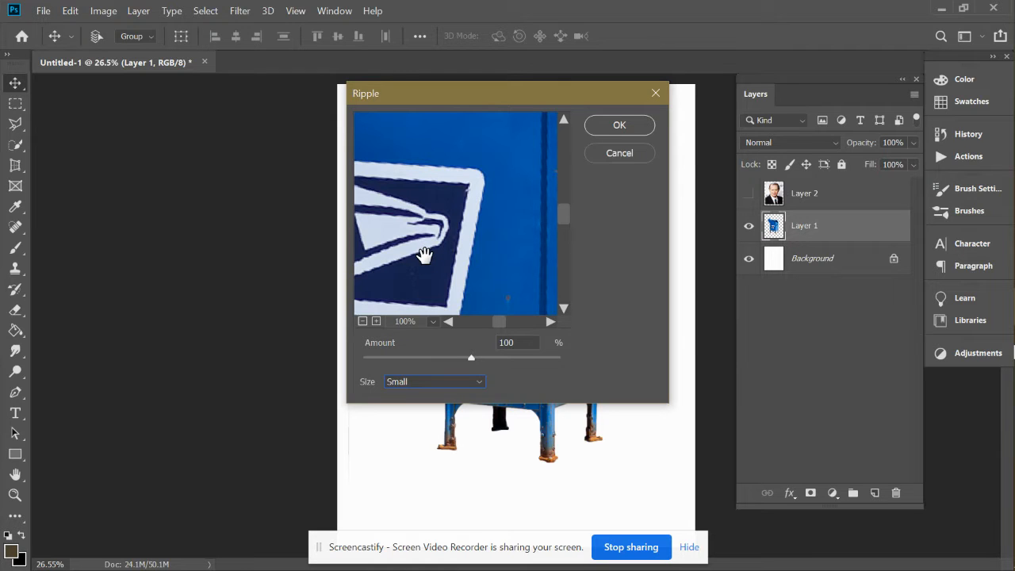
Try the Ripple amount at 999% and -999%, and set it to 461%.
left_click_drag(471, 359, 568, 360)
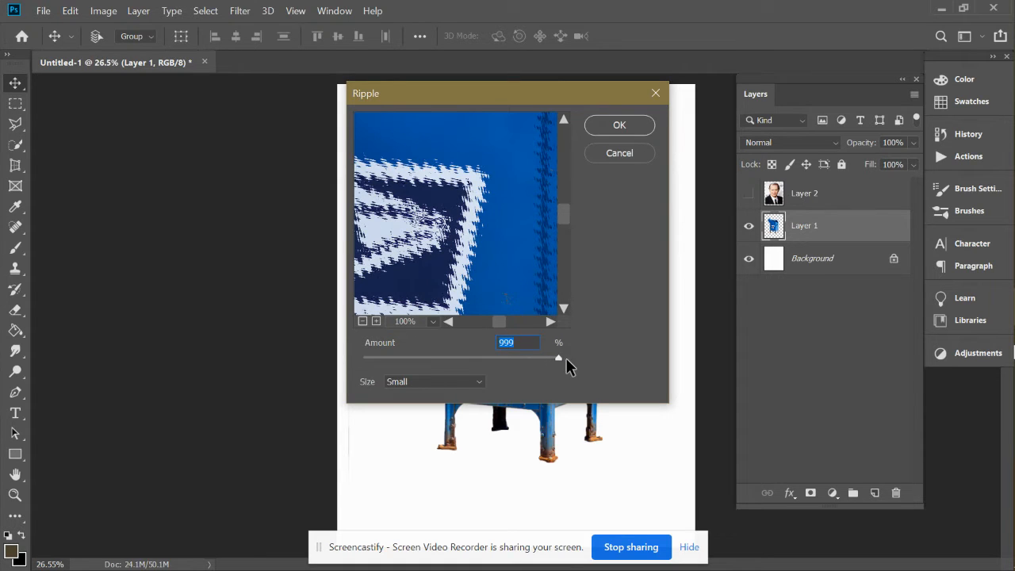
left_click_drag(560, 358, 362, 354)
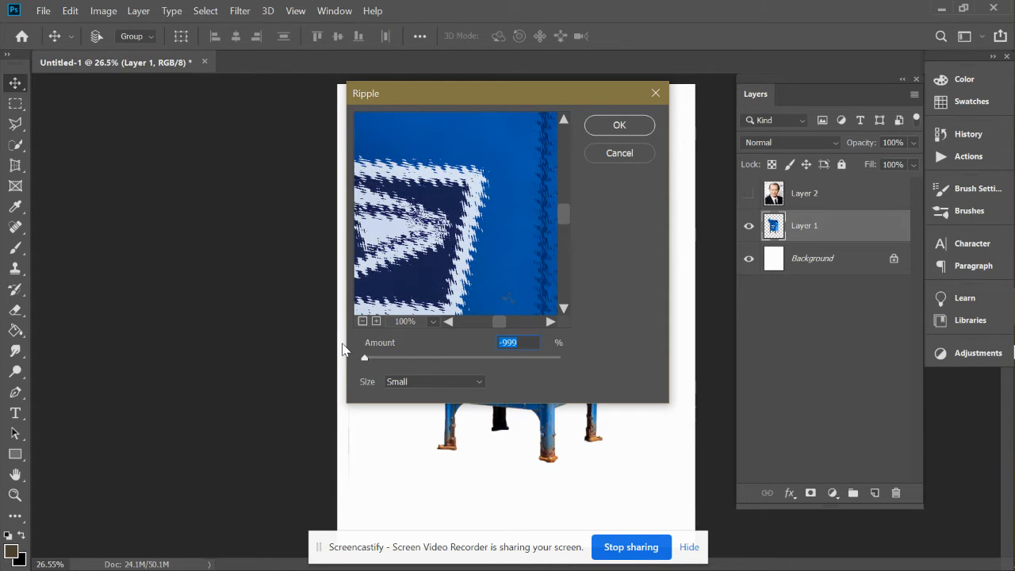
left_click_drag(360, 356, 506, 357)
Set the ripple size to Large and show the whole mailbox in the filter preview at 12.5%.
left_click(479, 383)
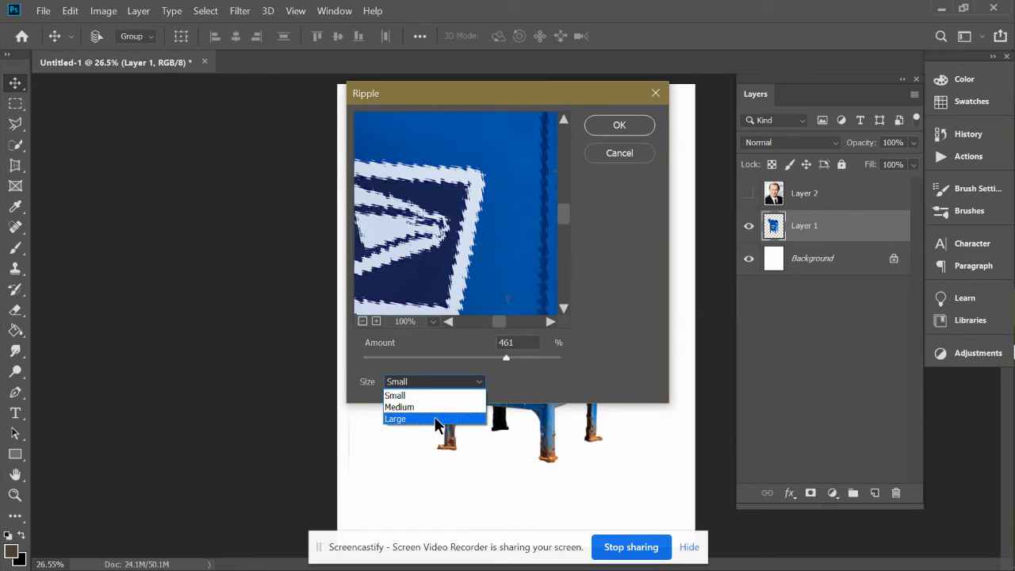
left_click(435, 417)
left_click(363, 321)
left_click(363, 321)
left_click(363, 321)
left_click(363, 321)
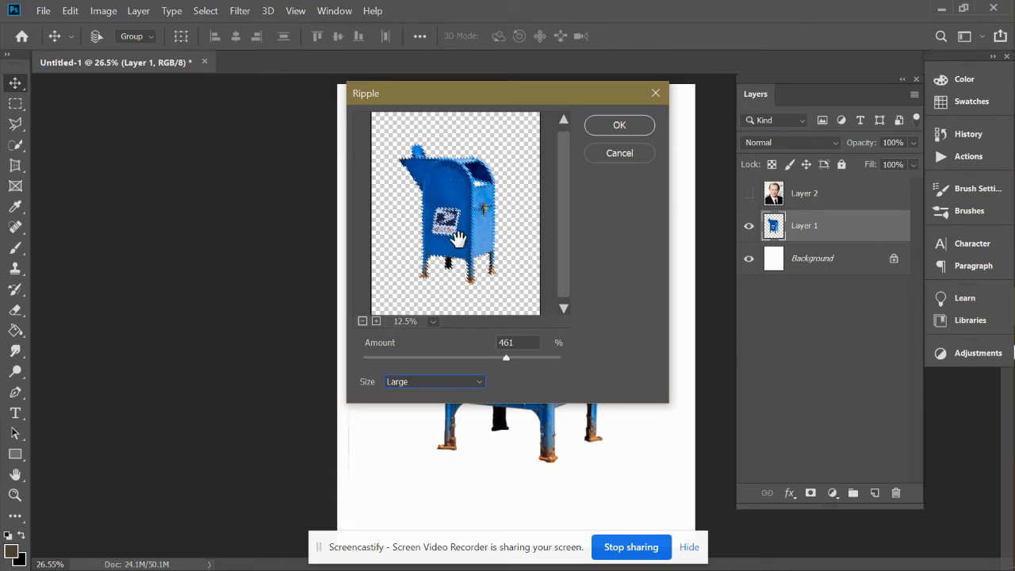
Try a Ripple amount of -575% at the Large size on the mailbox, and discard the Ripple filter.
left_click(377, 322)
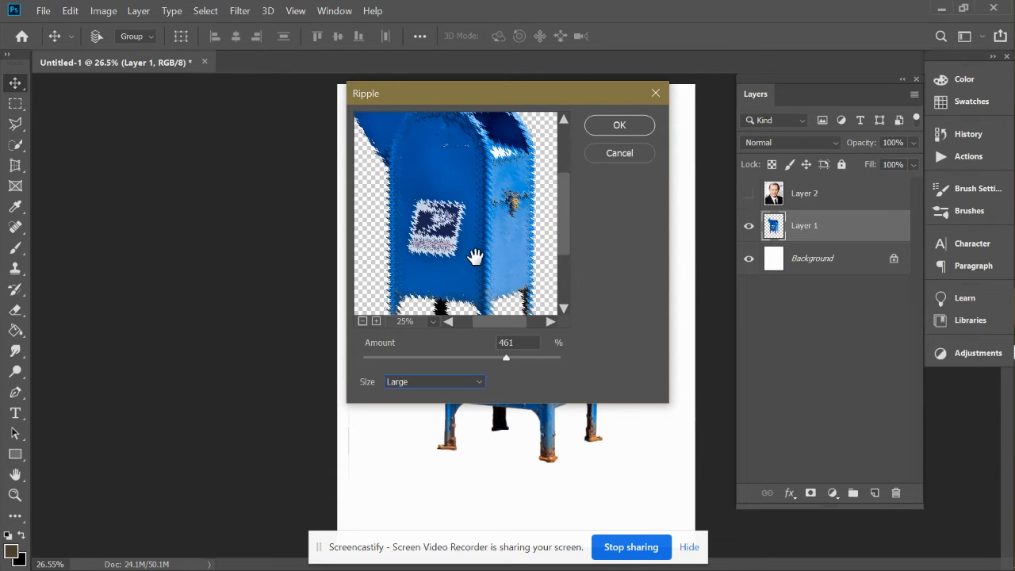
left_click_drag(509, 360, 409, 360)
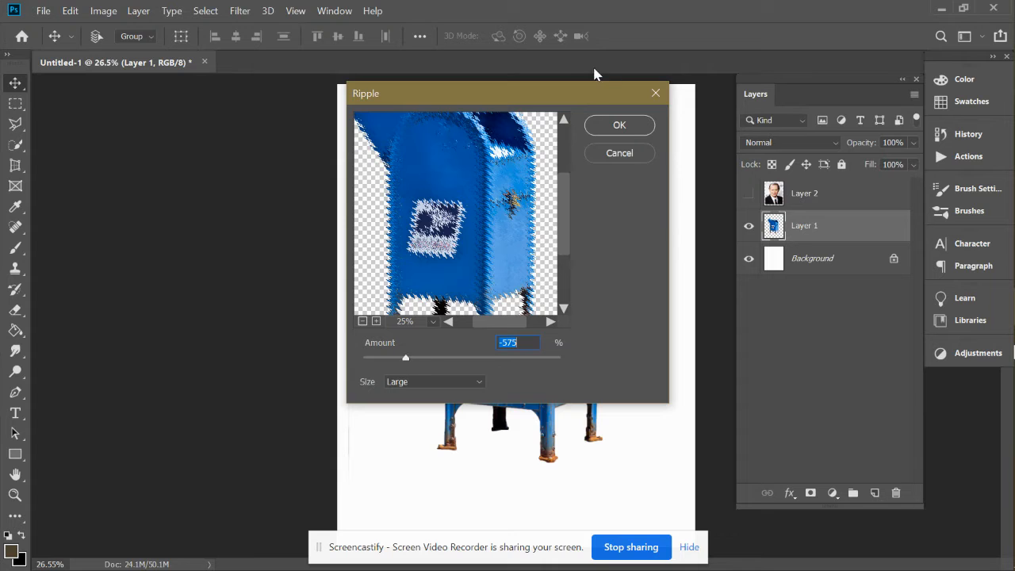
left_click(635, 155)
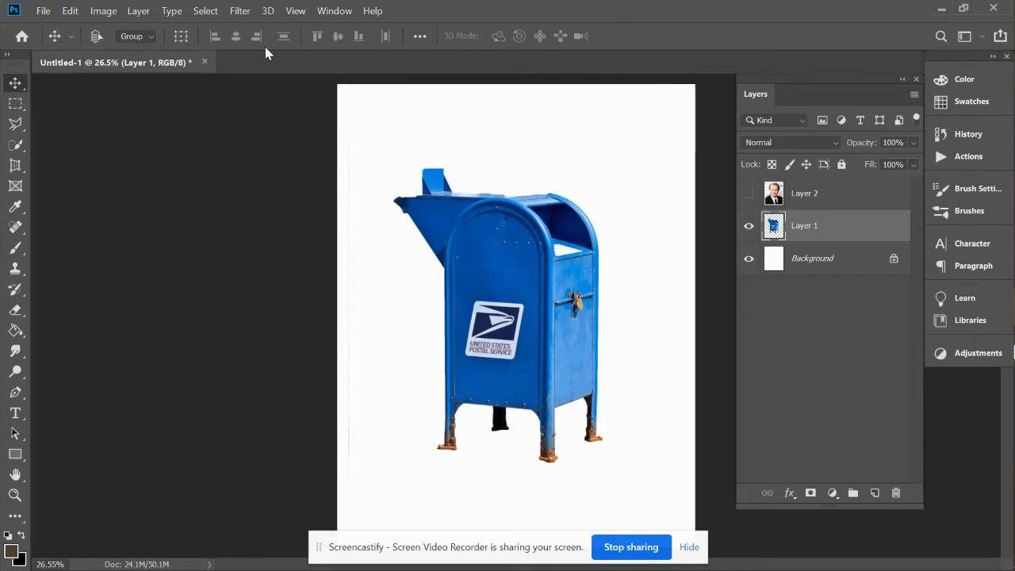
Open the Shear filter for the mailbox layer and try different slants of the shear line by moving both its end points.
left_click(239, 10)
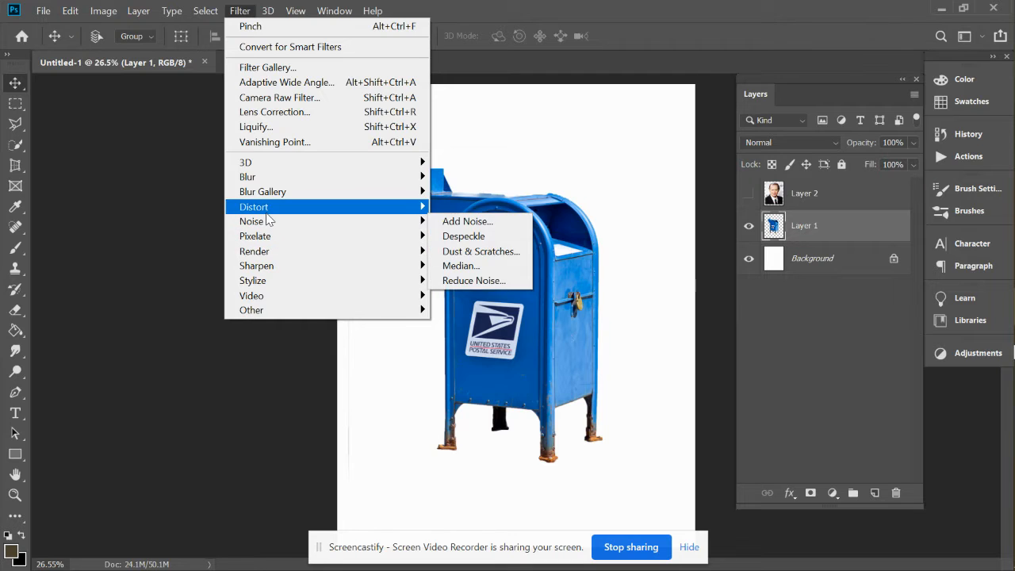
mouse_move(274, 207)
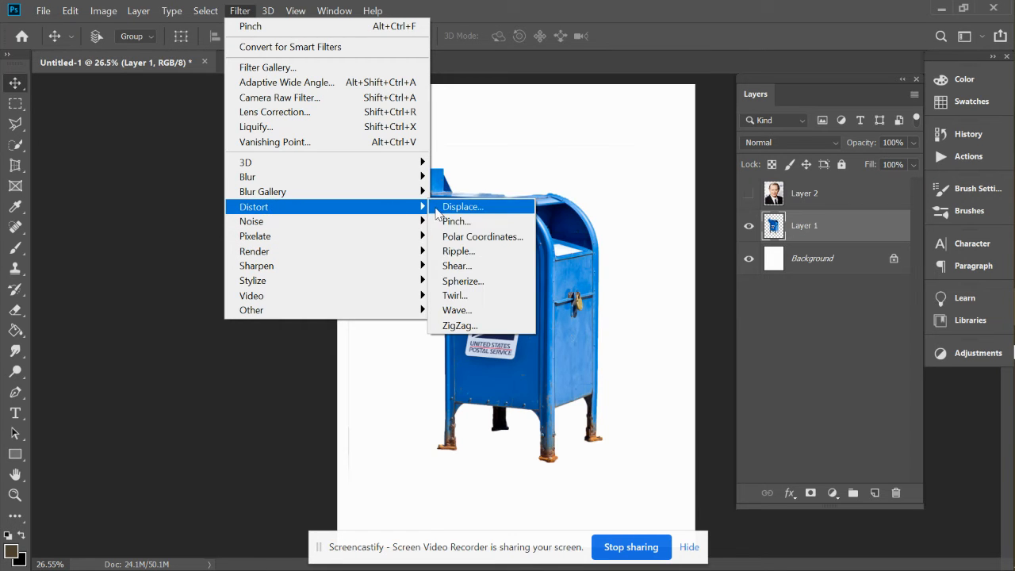
left_click(464, 267)
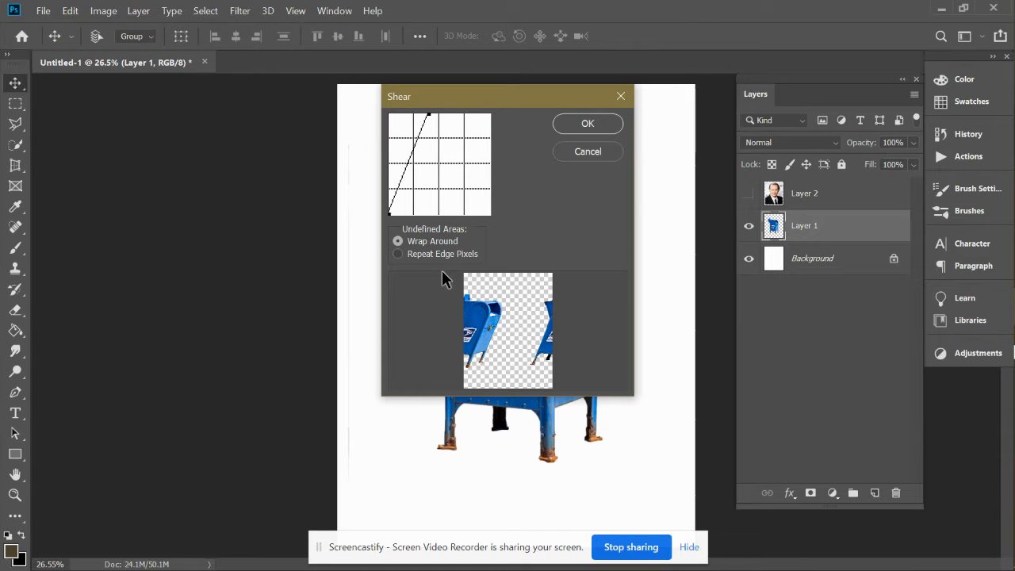
left_click_drag(429, 115, 464, 115)
left_click_drag(389, 213, 417, 216)
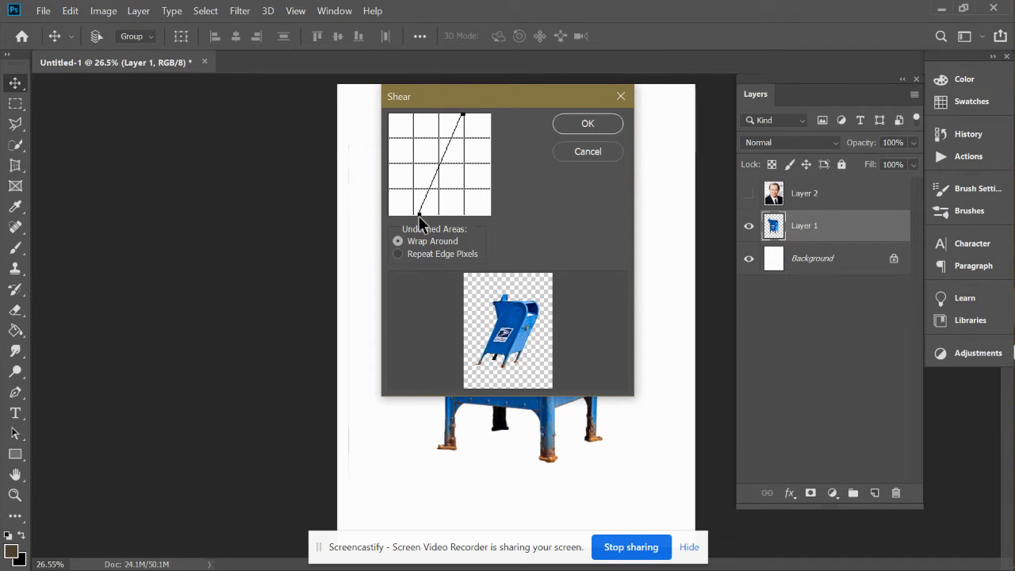
left_click_drag(467, 115, 490, 116)
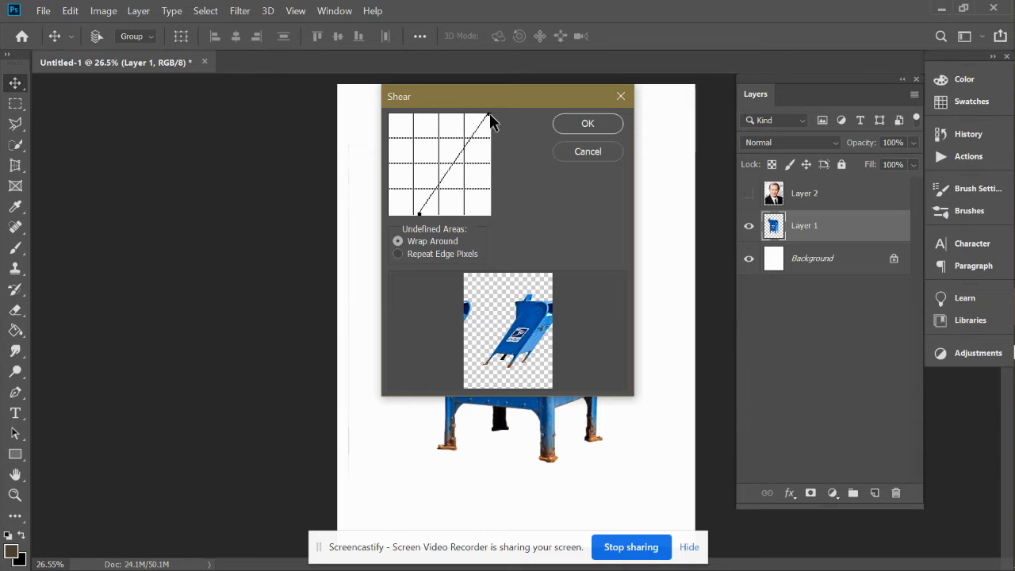
left_click_drag(419, 214, 461, 215)
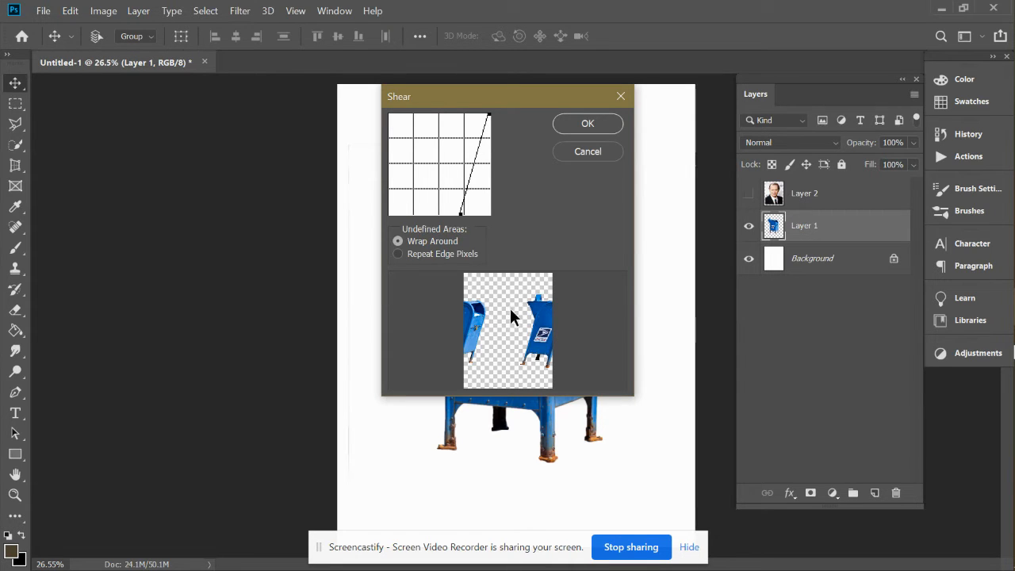
Try Repeat Edge Pixels with the shear line slanted the opposite way, return to Wrap Around, and discard the Shear filter.
left_click(397, 254)
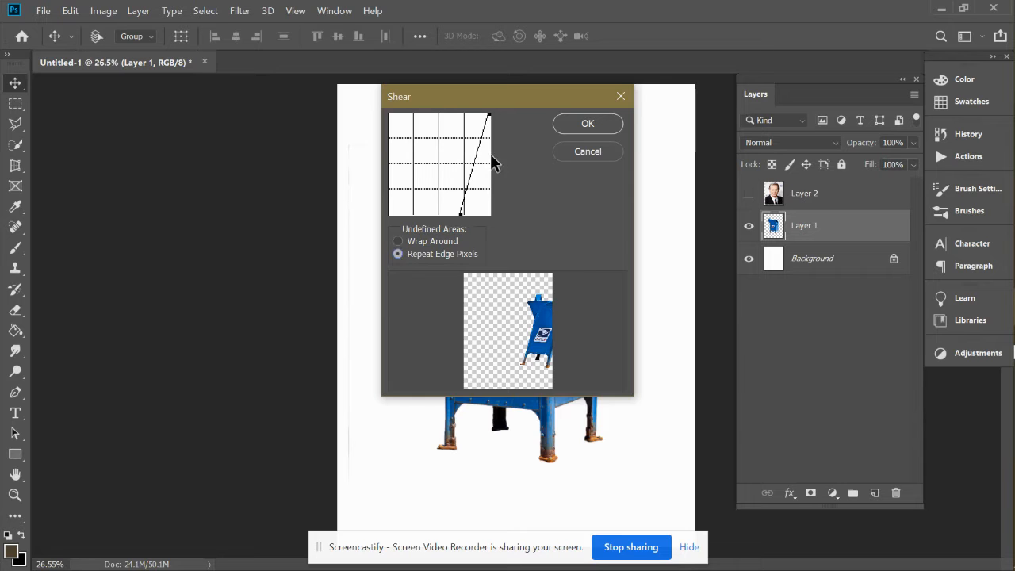
mouse_move(463, 218)
left_mouse_down()
mouse_move(390, 199)
mouse_move(481, 205)
mouse_move(408, 218)
mouse_move(450, 214)
left_mouse_up()
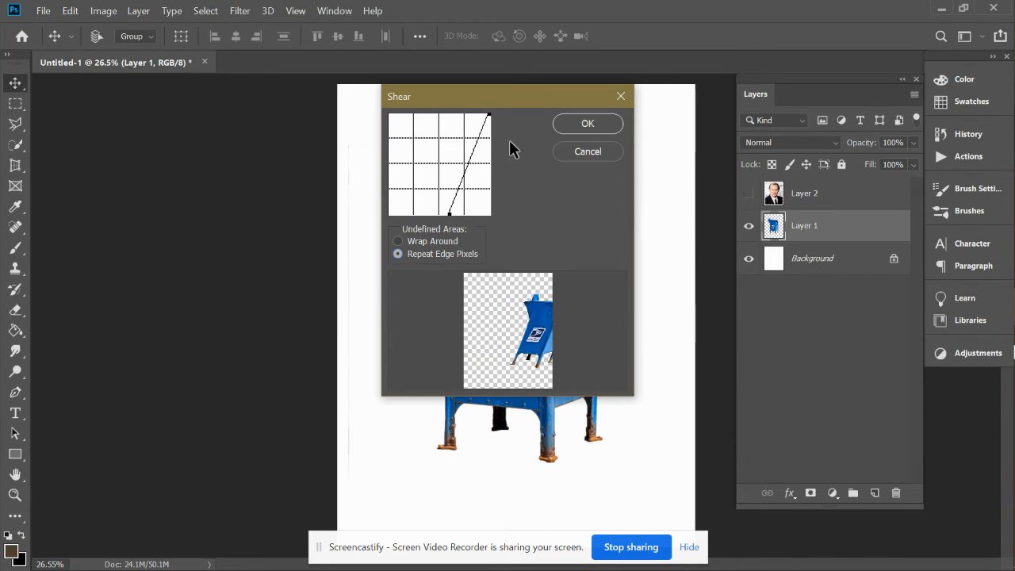
left_click_drag(489, 113, 388, 129)
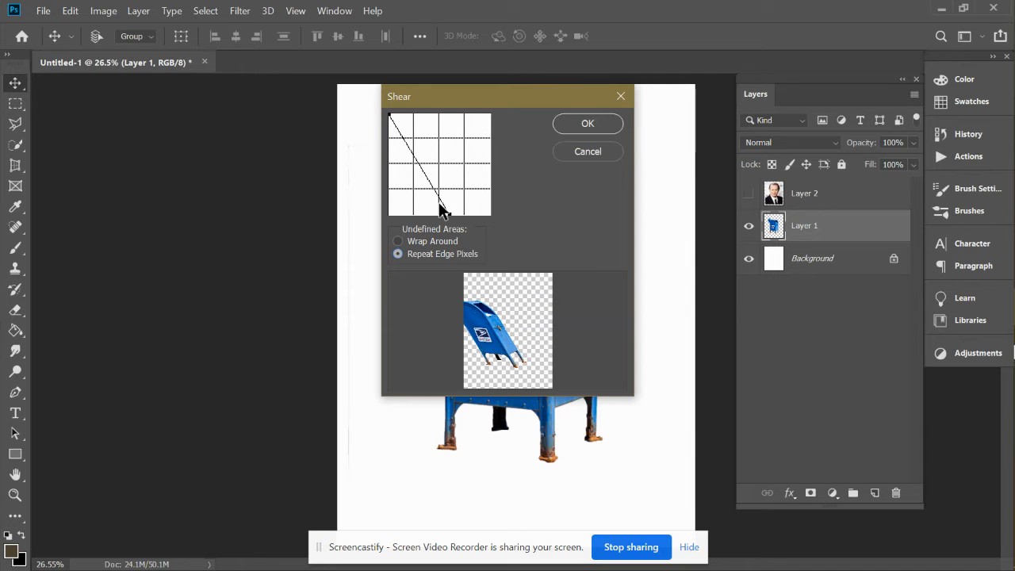
left_click(398, 242)
left_click(586, 154)
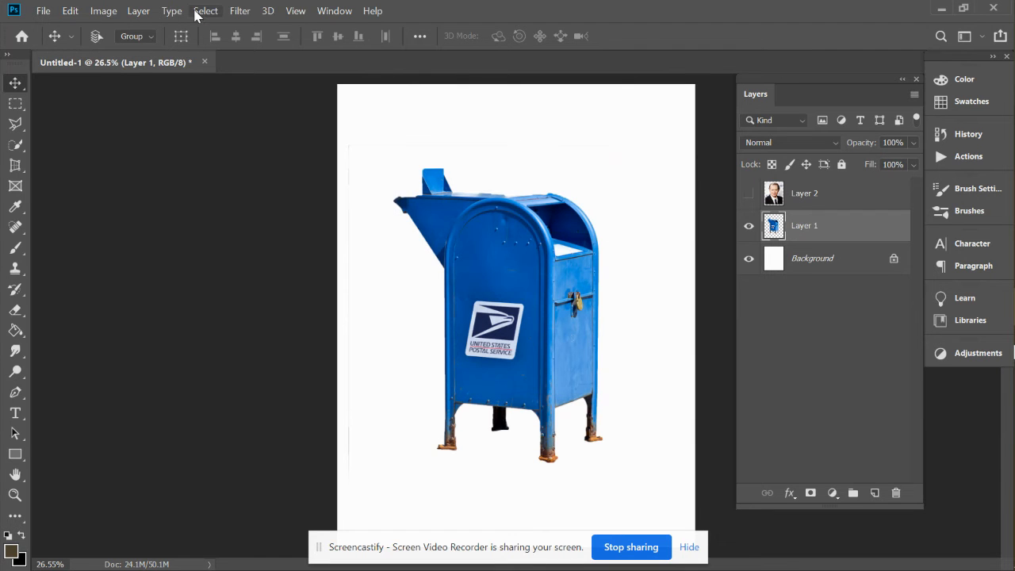
Preview the Spherize filter at 100% in Normal mode on the whole mailbox, and discard it.
left_click(239, 11)
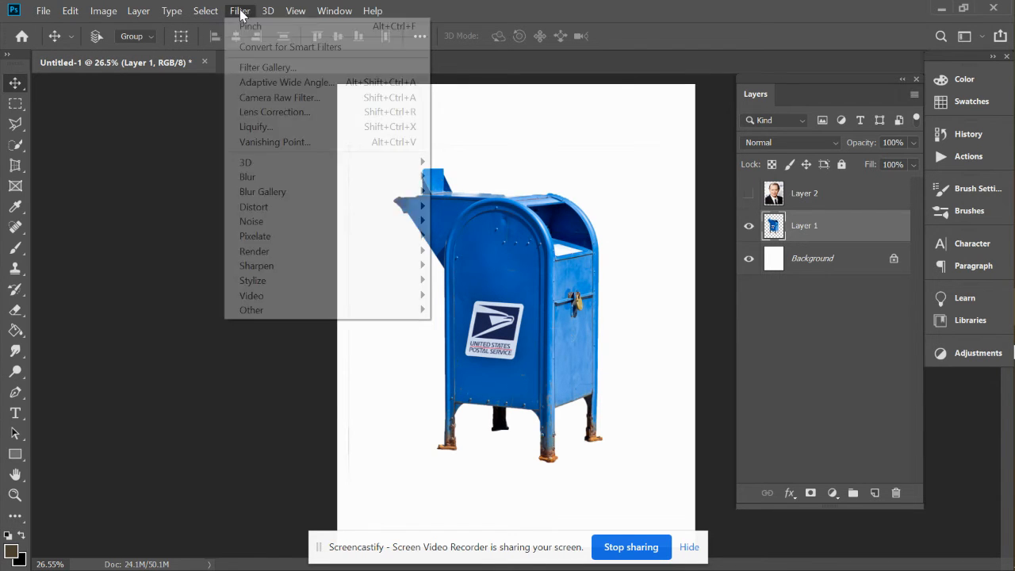
mouse_move(287, 208)
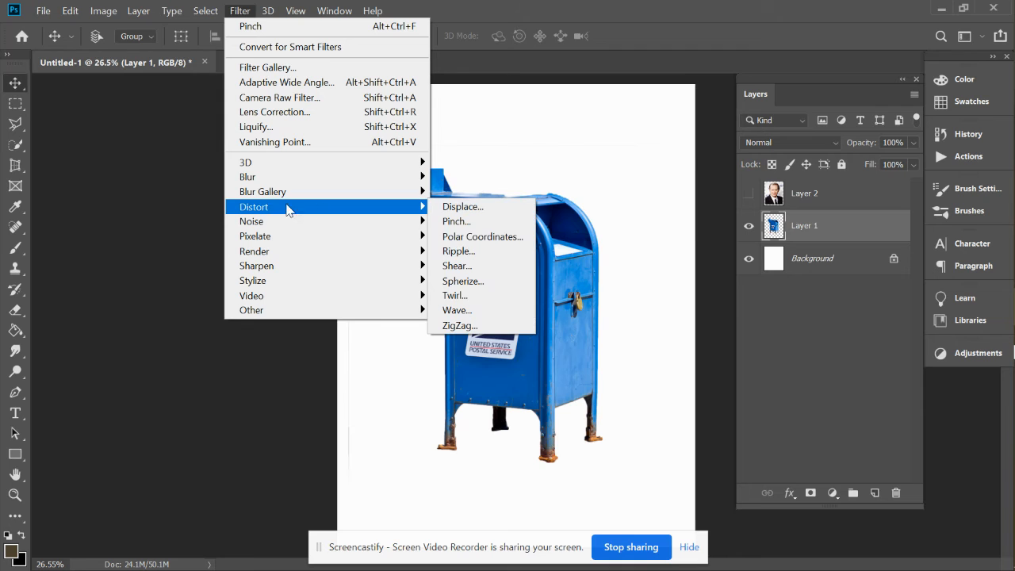
left_click(489, 281)
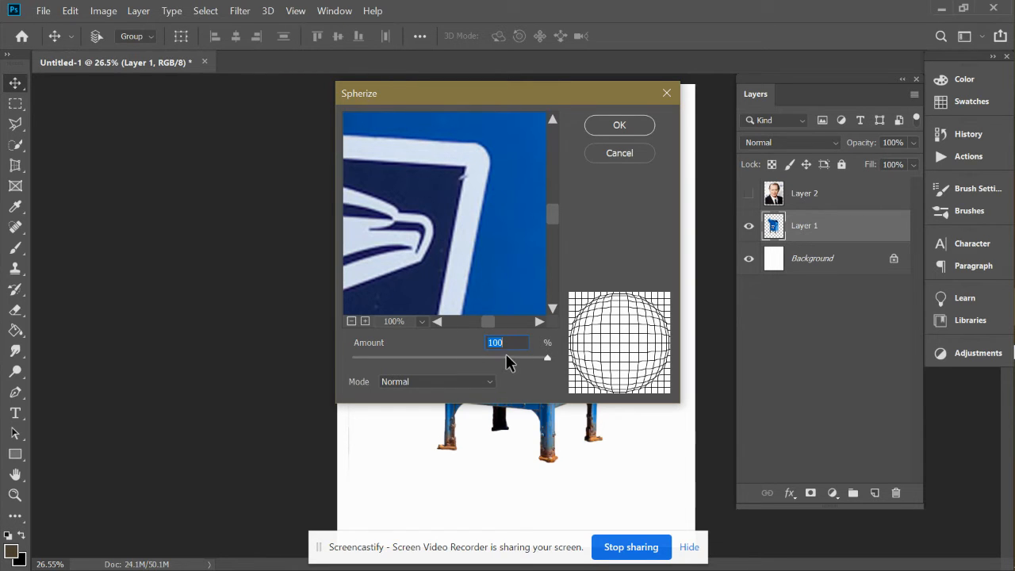
left_click(352, 321)
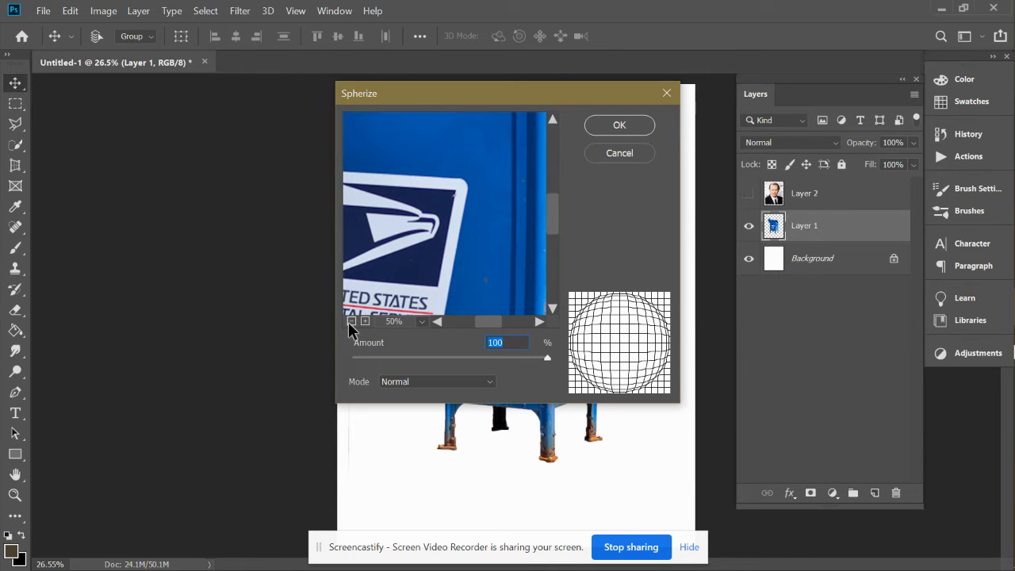
left_click(350, 321)
left_click(350, 321)
left_click(350, 321)
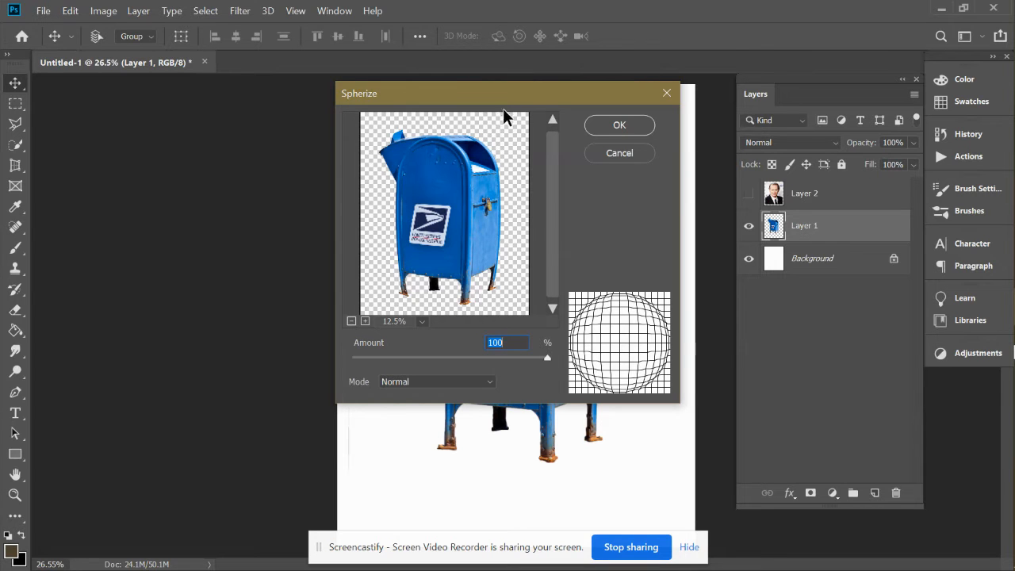
left_click(619, 154)
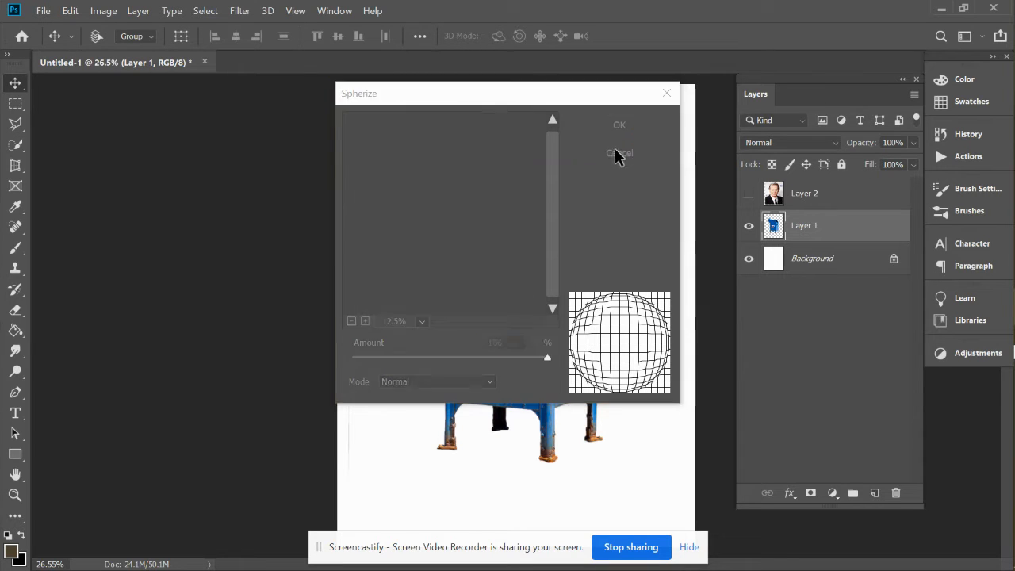
Make a rectangular selection around the postal logo on the mailbox's front, and tighten it around the logo with Transform Selection.
left_click(15, 103)
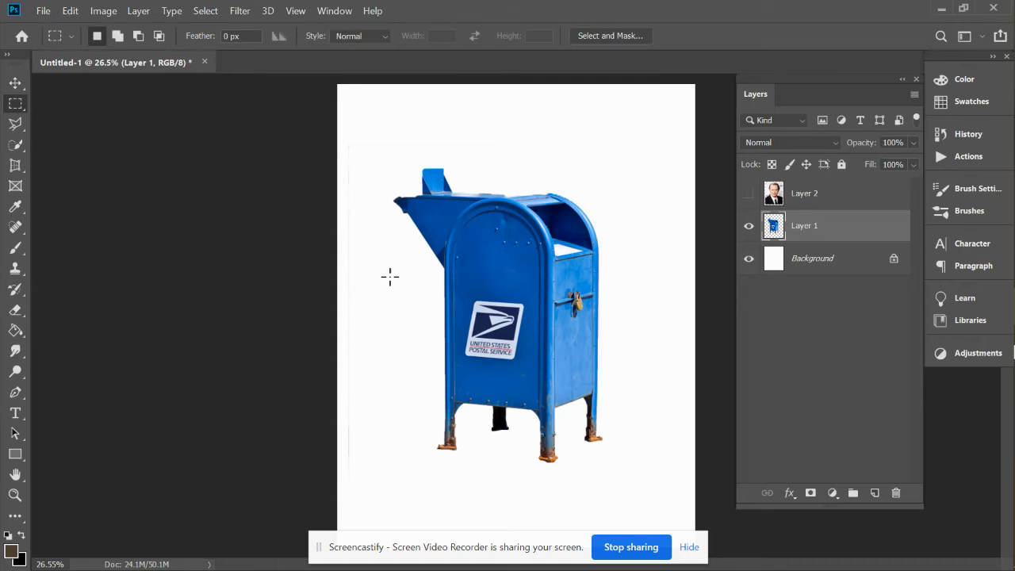
left_click_drag(449, 290, 533, 369)
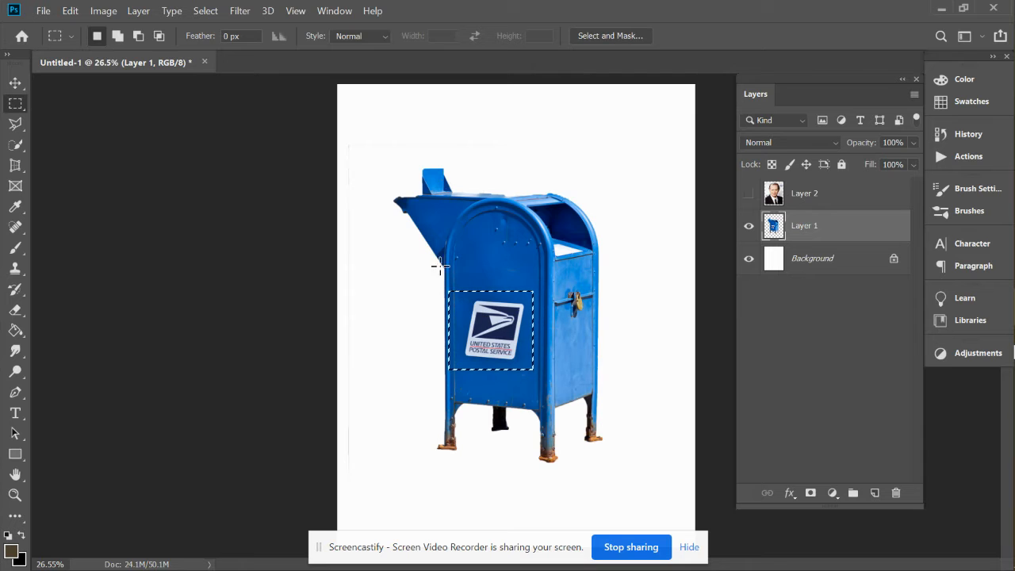
left_click(207, 11)
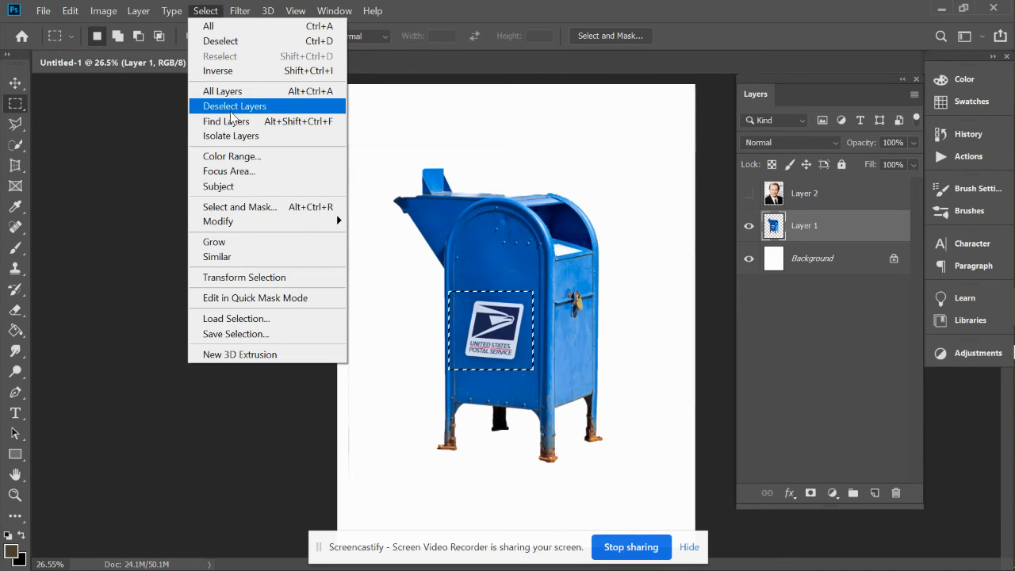
left_click(252, 277)
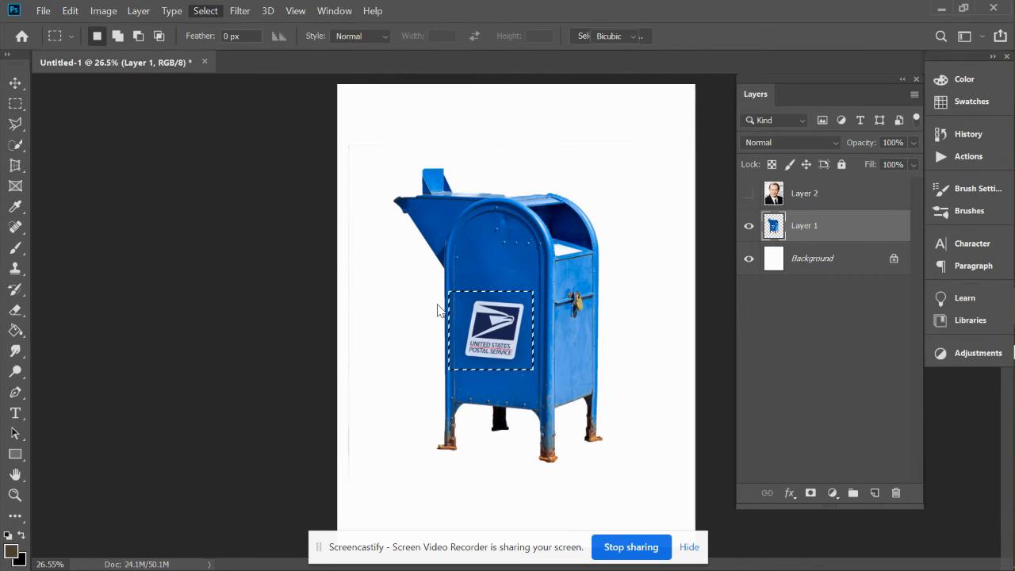
left_click_drag(446, 293, 458, 299)
left_click_drag(507, 337, 508, 331)
key("Return")
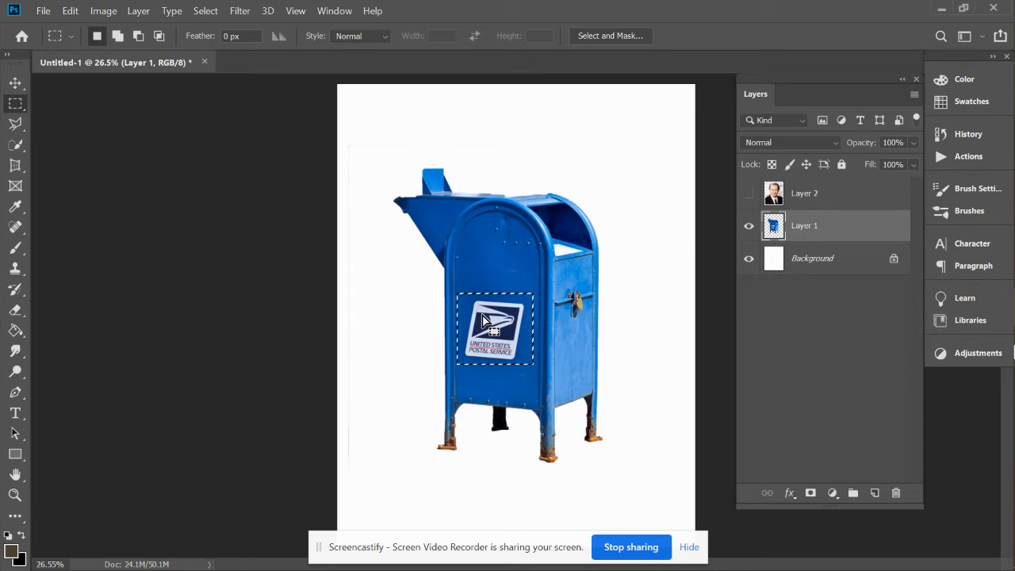
Preview the Spherize filter at 100% on the selected postal logo, and discard it.
left_click(240, 13)
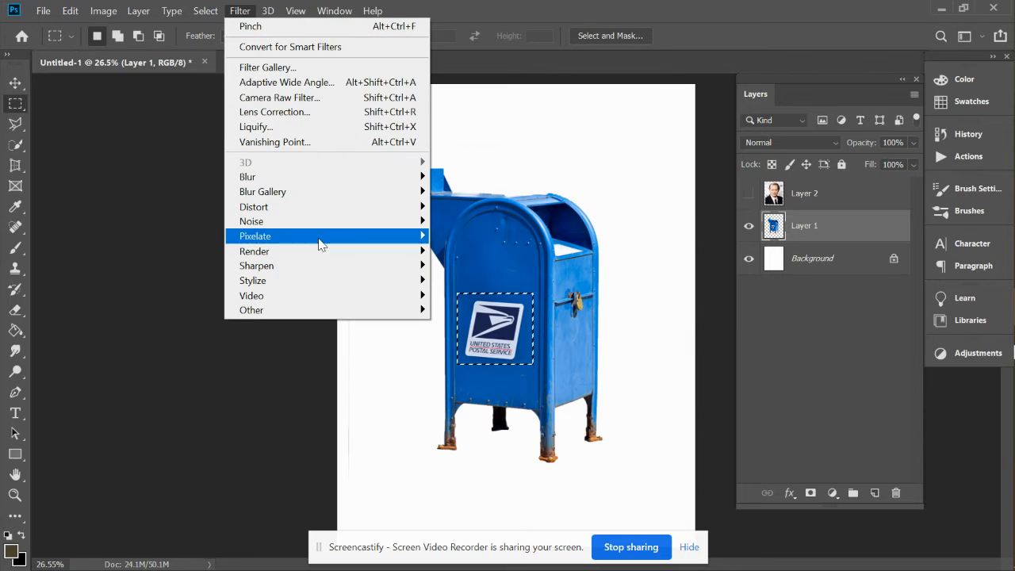
mouse_move(303, 211)
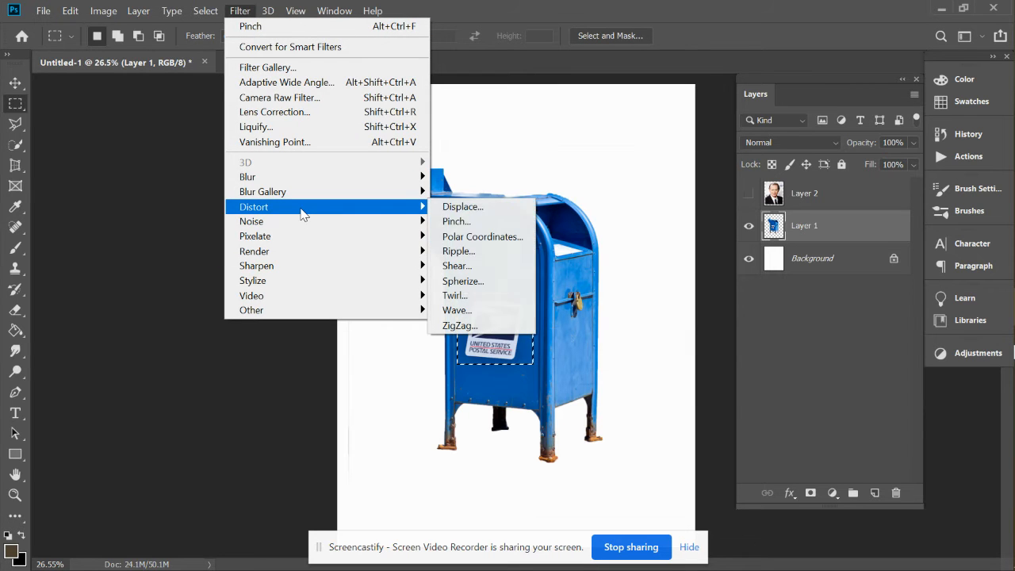
left_click(490, 281)
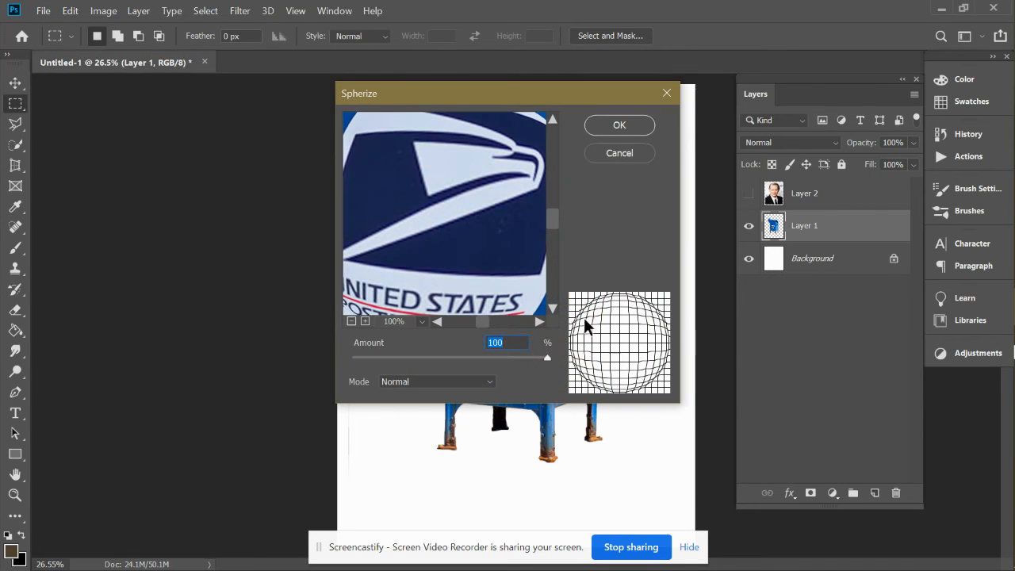
left_click(351, 321)
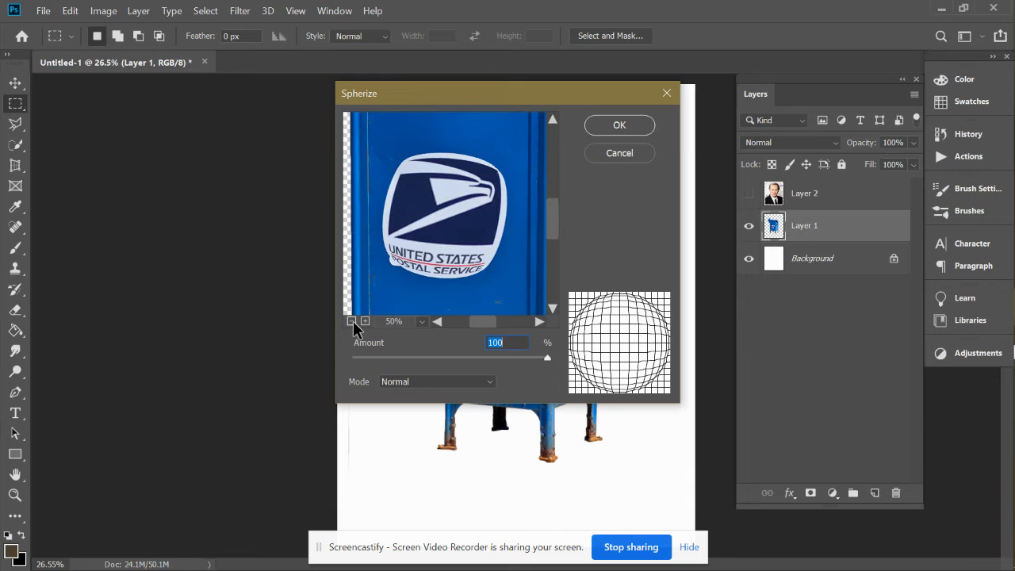
left_click(351, 321)
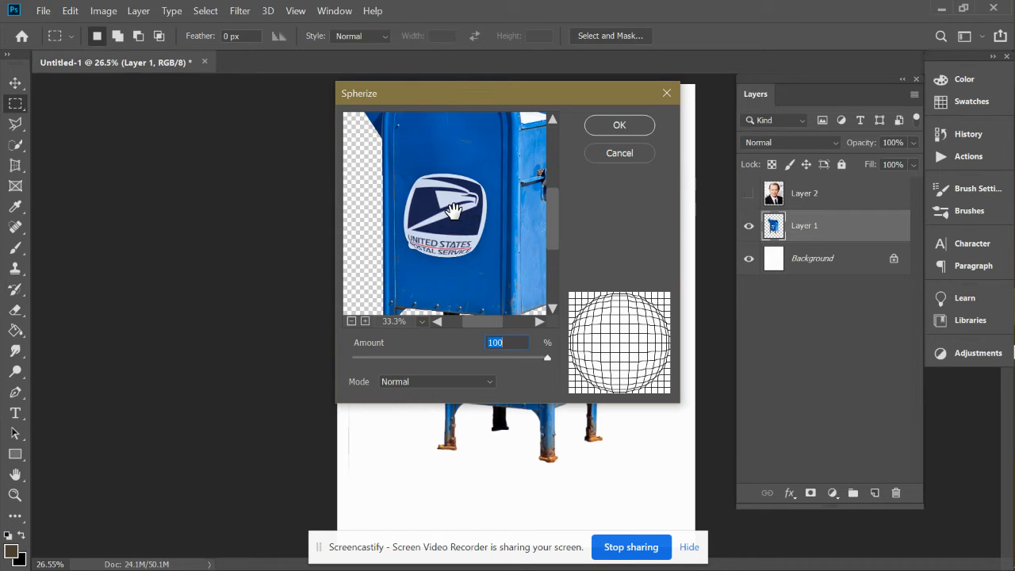
left_click(625, 153)
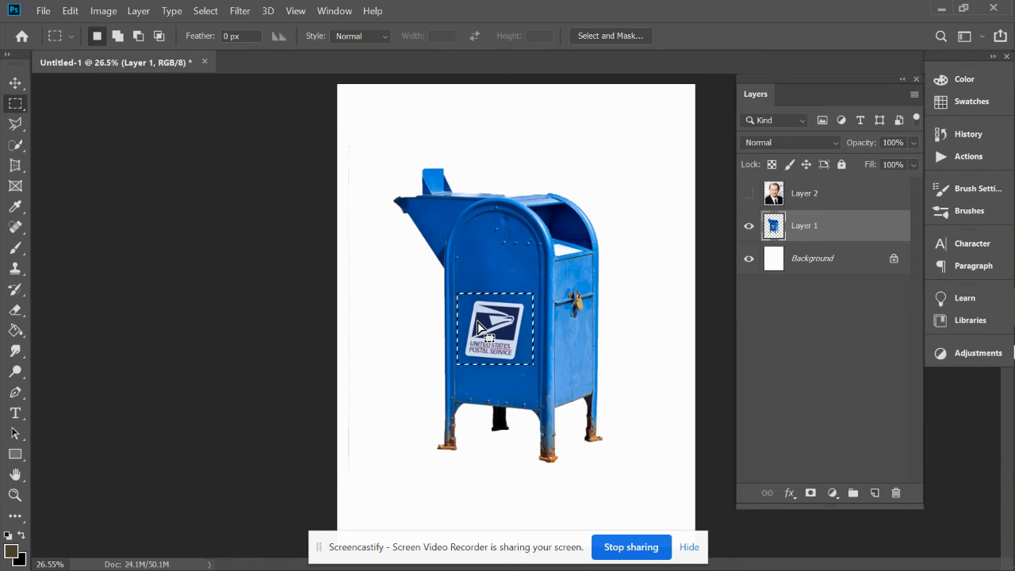
Deselect the postal logo and open the Twirl filter with the whole mailbox in its preview.
left_click(212, 22)
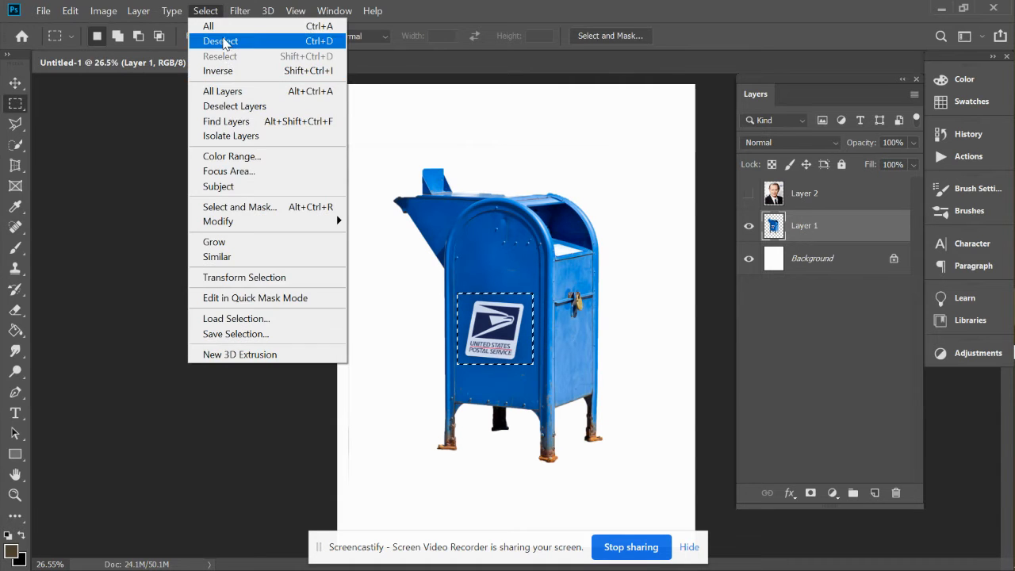
left_click(224, 41)
left_click(241, 11)
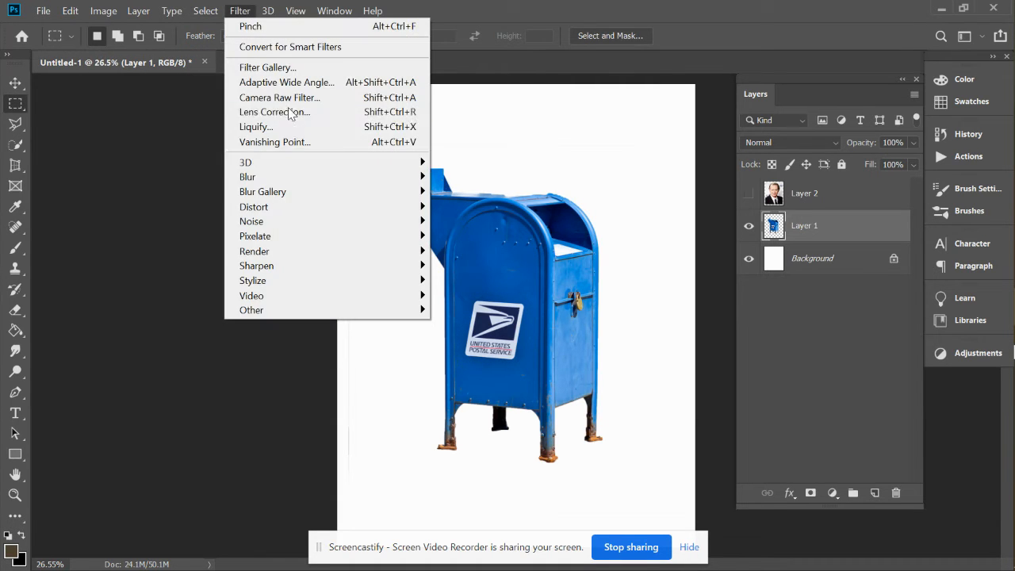
mouse_move(305, 208)
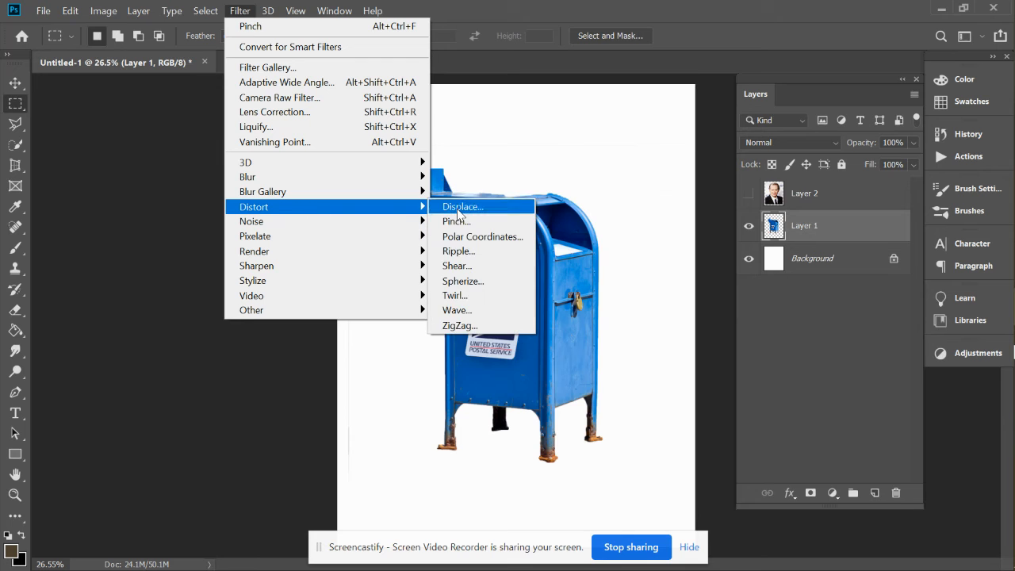
left_click(466, 295)
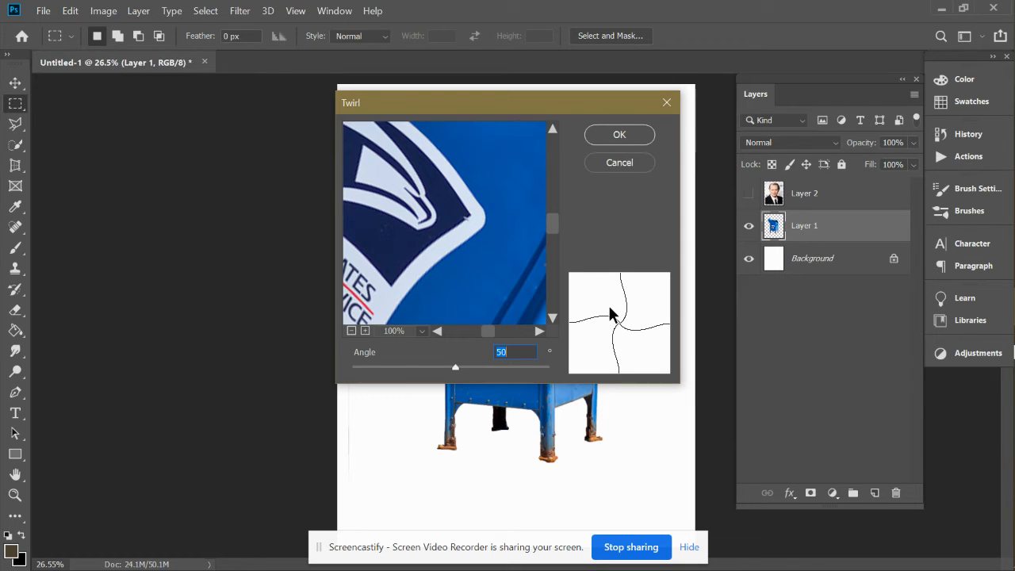
left_click(351, 331)
left_click(351, 330)
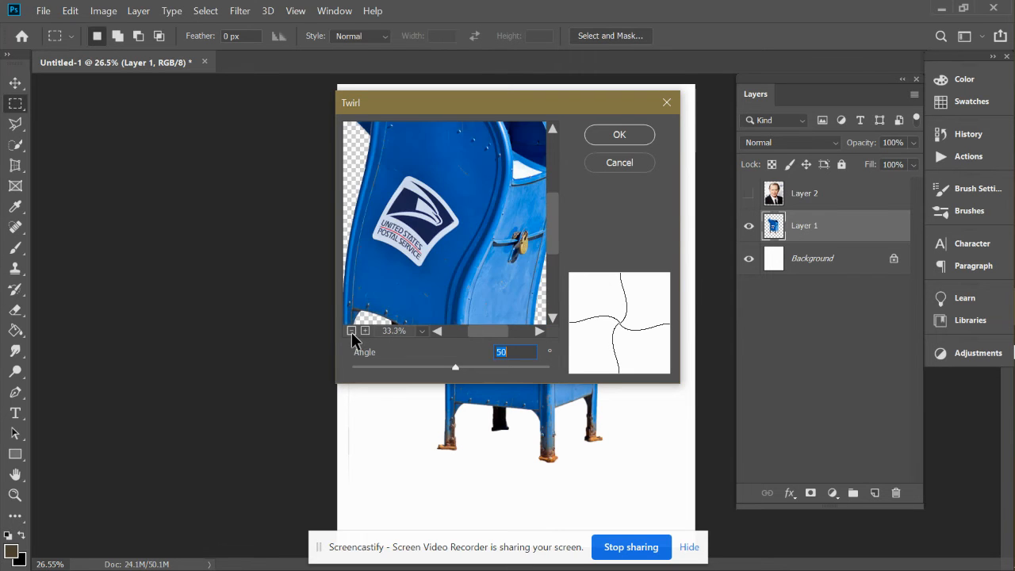
left_click(352, 330)
left_click(351, 330)
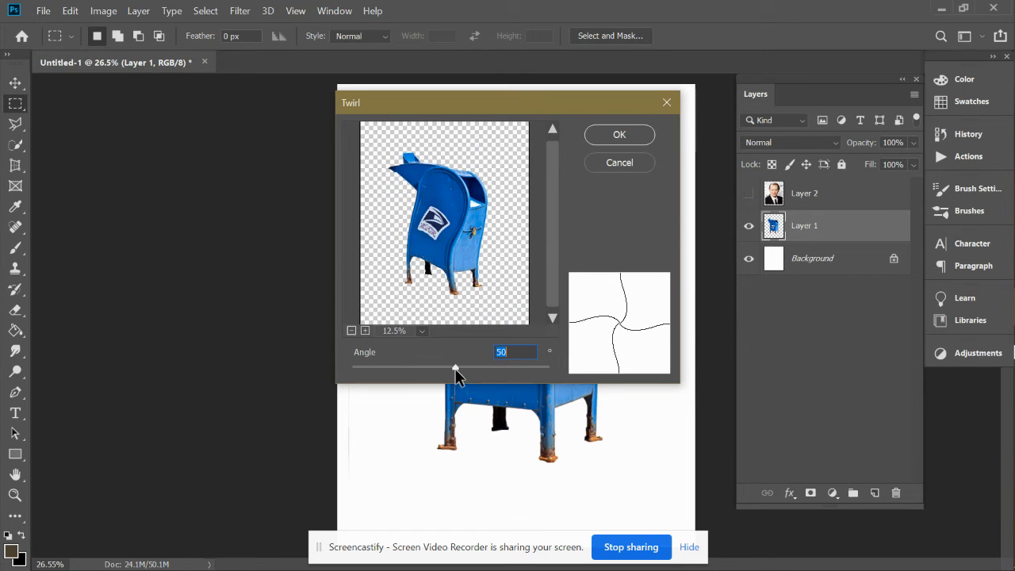
Try Twirl angles of 151, 999 and -12 degrees on the mailbox, and discard the filter.
left_click_drag(457, 369, 467, 368)
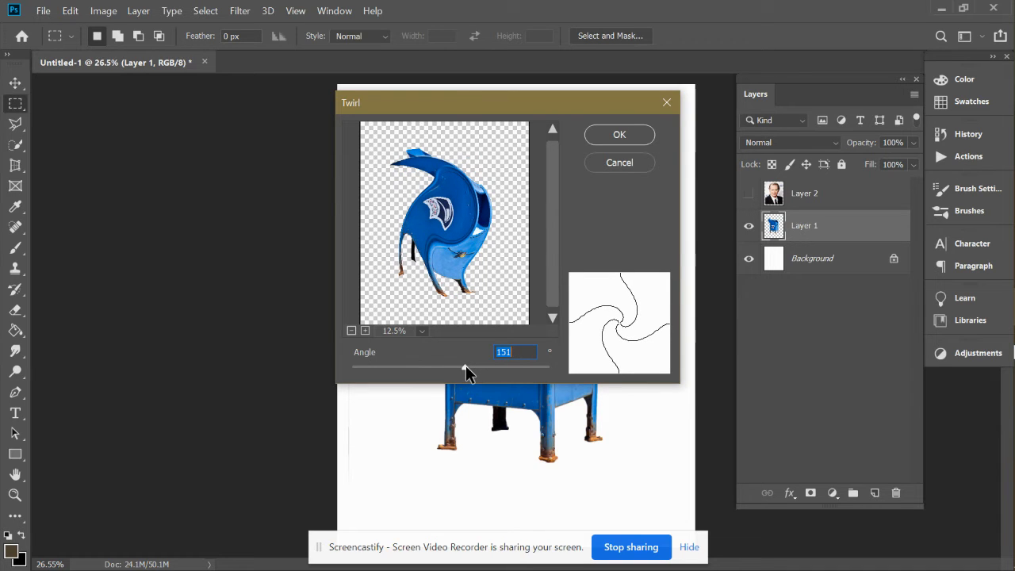
left_click_drag(466, 365, 553, 369)
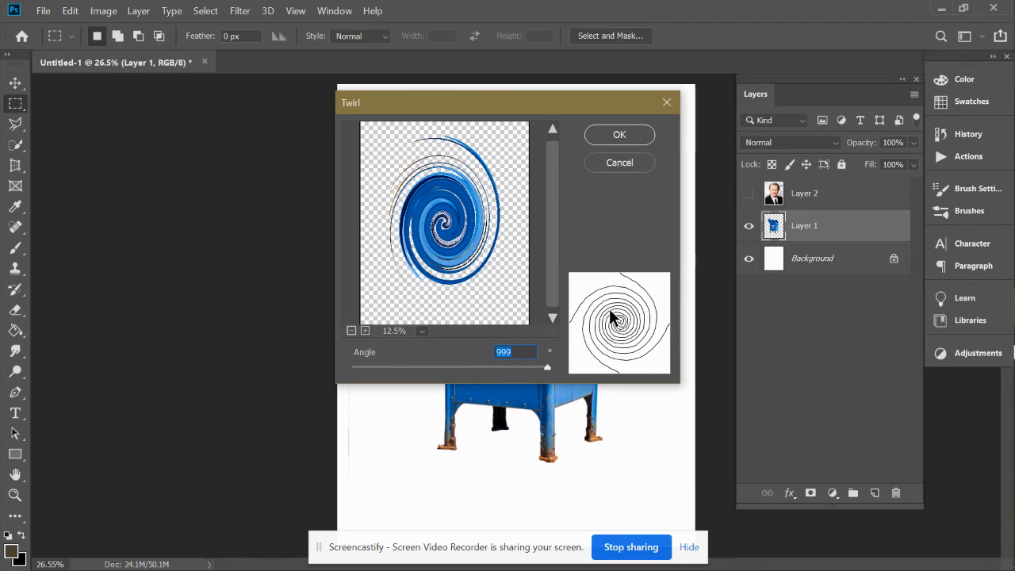
left_click_drag(547, 368, 451, 369)
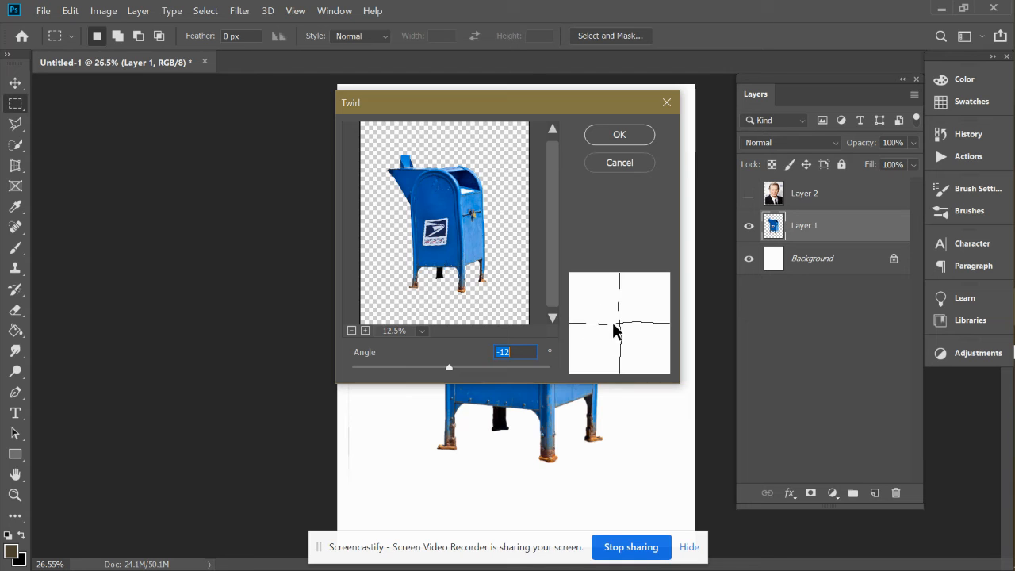
left_click(624, 164)
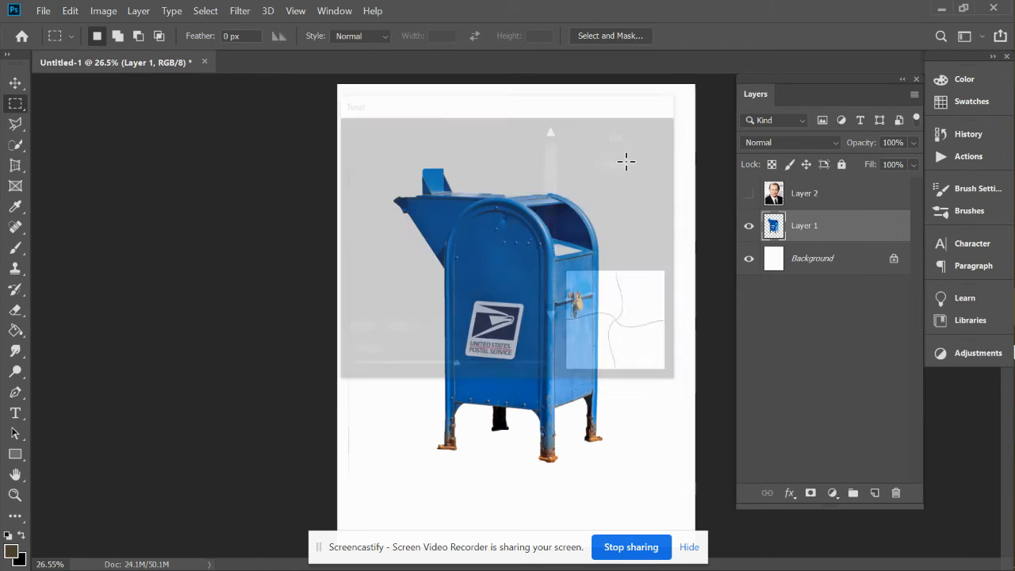
Open the Wave filter with Square type and try wavelength ranges of 1 to 56, 1 to 999, 1 to 10 and 136 to 137.
left_click(242, 11)
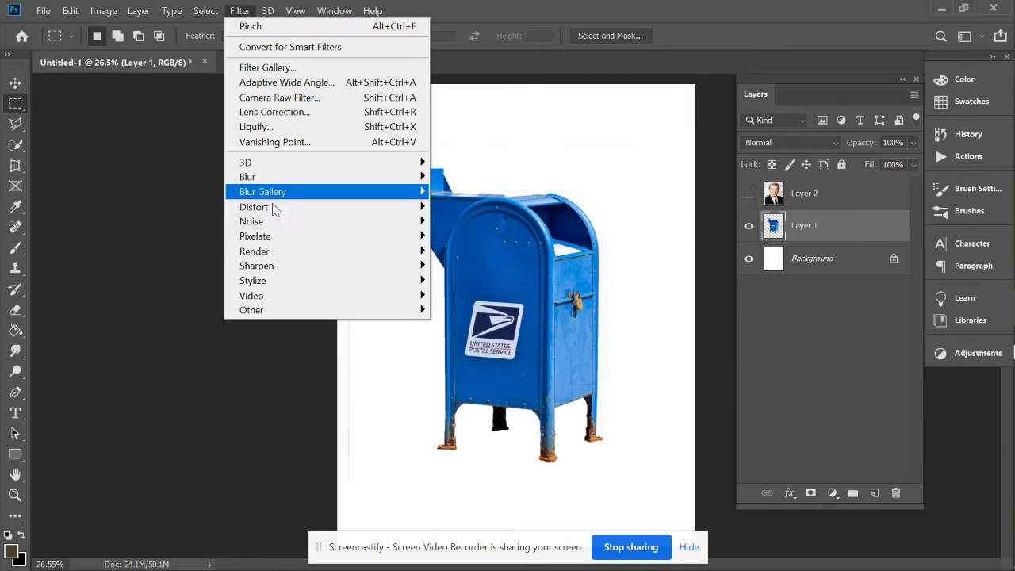
mouse_move(273, 219)
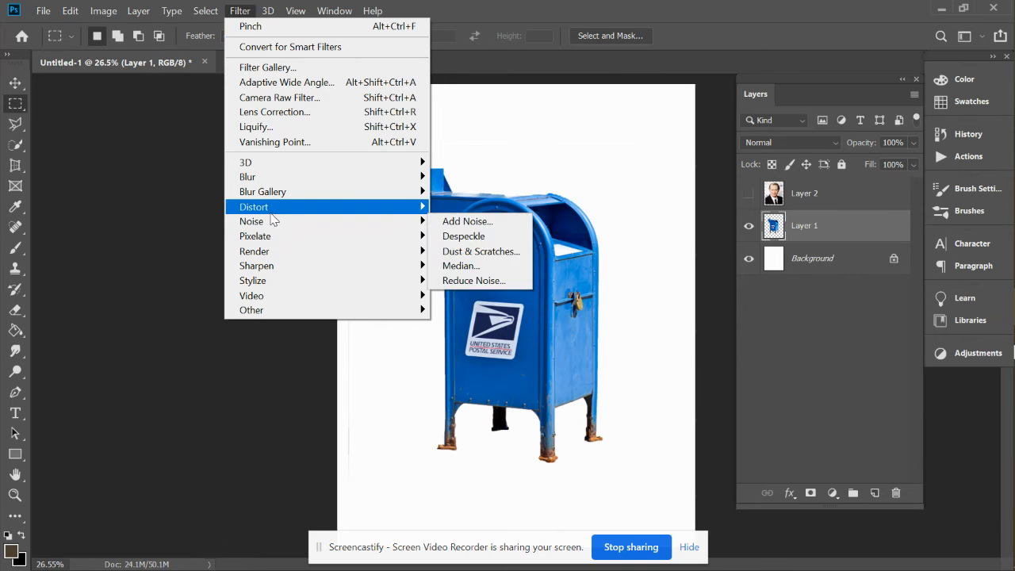
left_click(460, 310)
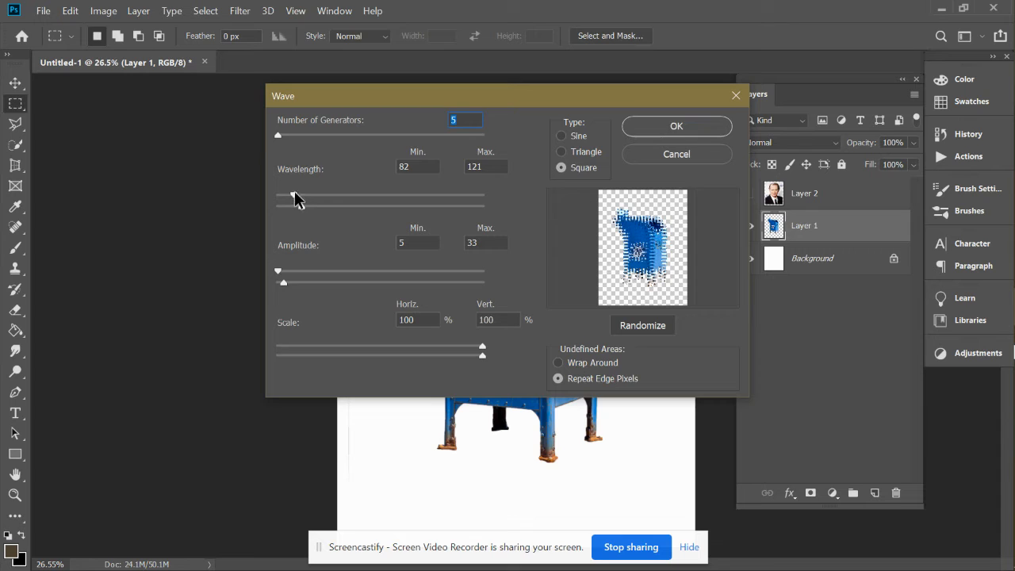
mouse_move(293, 198)
left_mouse_down()
mouse_move(282, 204)
mouse_move(297, 208)
mouse_move(288, 208)
left_mouse_up()
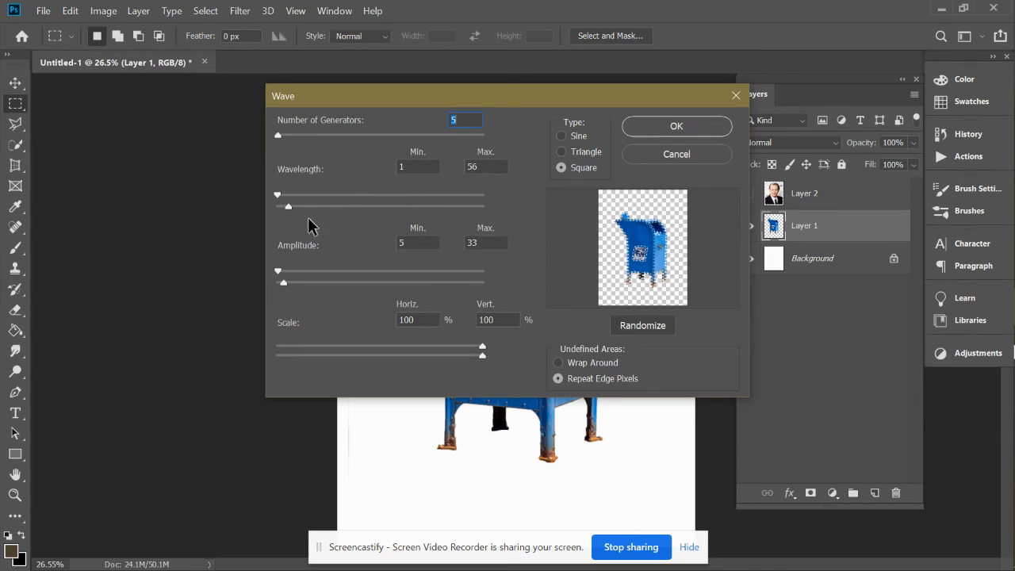
left_click_drag(288, 207, 487, 204)
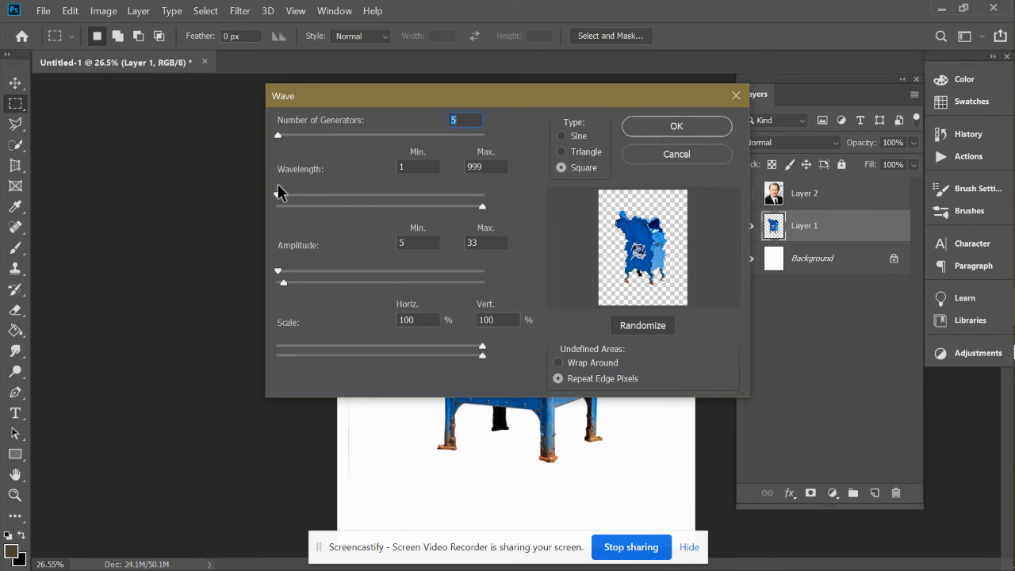
left_click_drag(277, 195, 240, 201)
left_click_drag(473, 206, 282, 207)
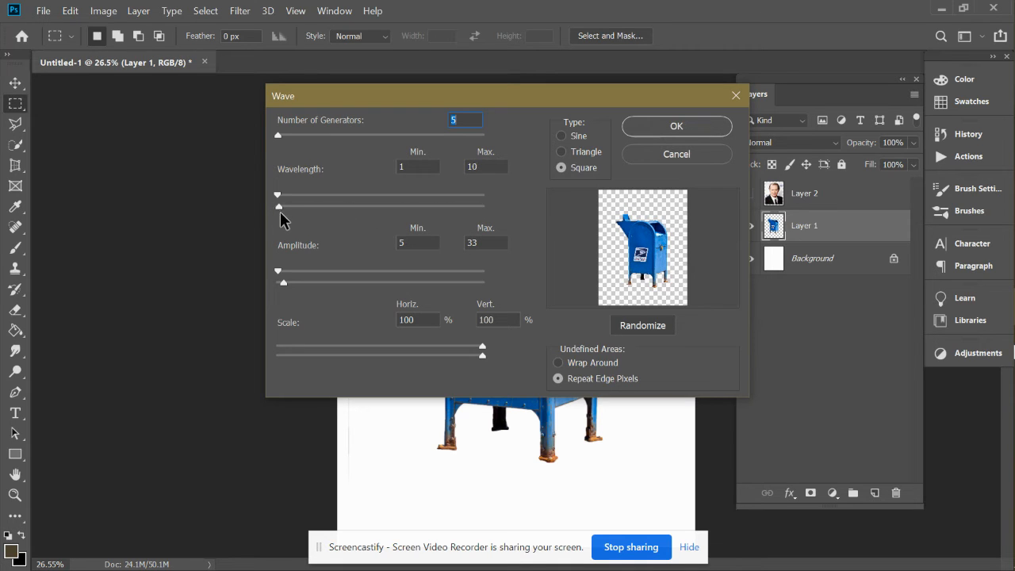
left_click_drag(275, 196, 307, 201)
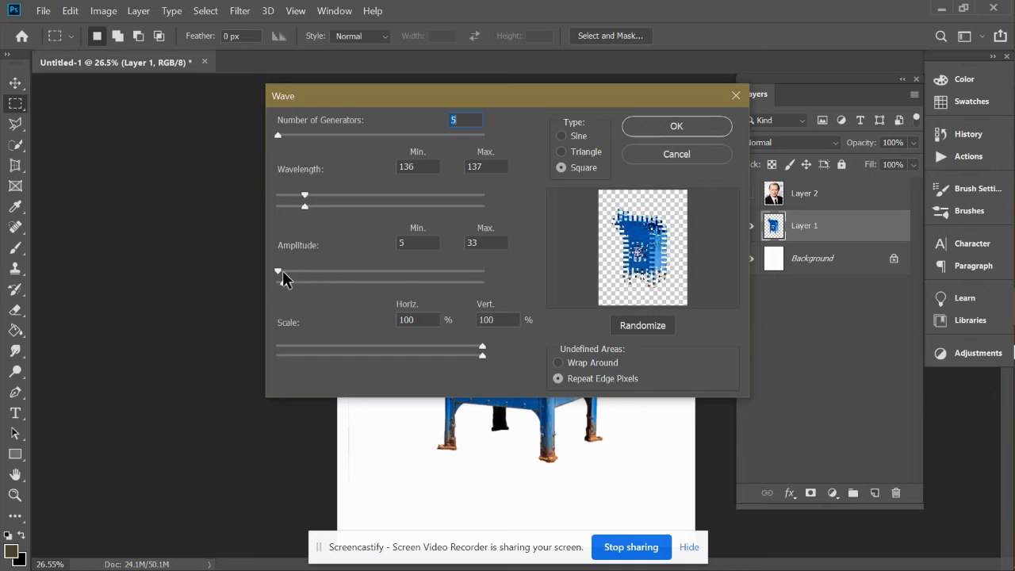
Try a Wave amplitude of 78 to 114, settle on amplitude 1 to 17 and wavelength 66 to 94, and apply the filter.
left_click_drag(279, 270, 294, 272)
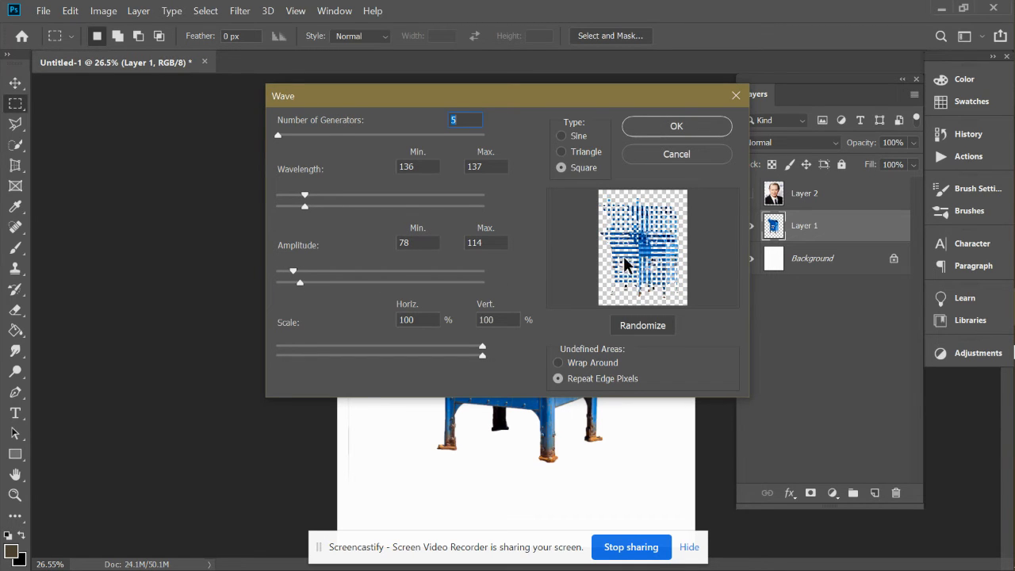
mouse_move(292, 270)
left_mouse_down()
mouse_move(269, 274)
mouse_move(292, 283)
mouse_move(279, 283)
left_mouse_up()
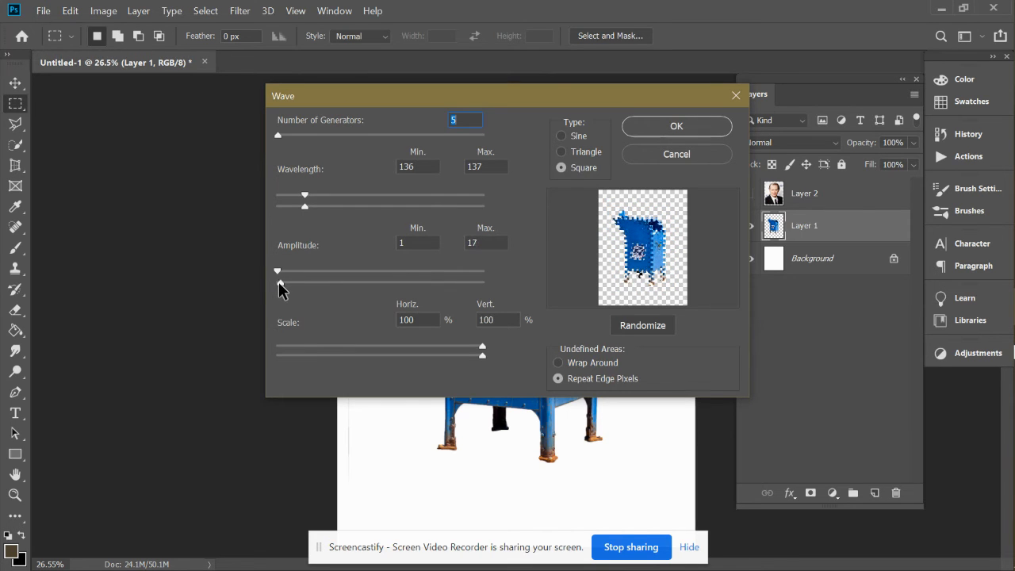
mouse_move(305, 195)
left_mouse_down()
mouse_move(275, 195)
mouse_move(297, 206)
mouse_move(291, 194)
left_mouse_up()
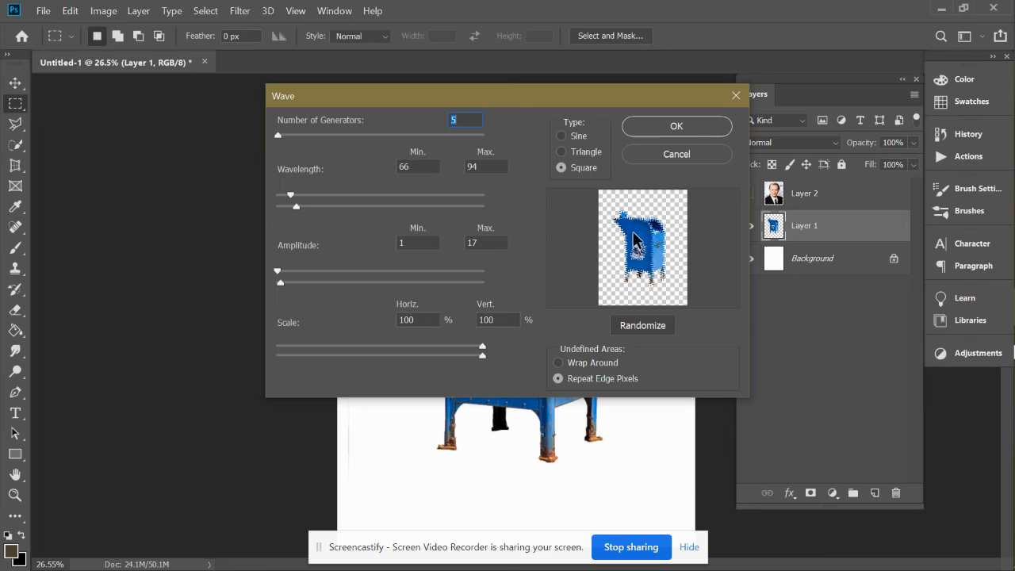
left_click(678, 127)
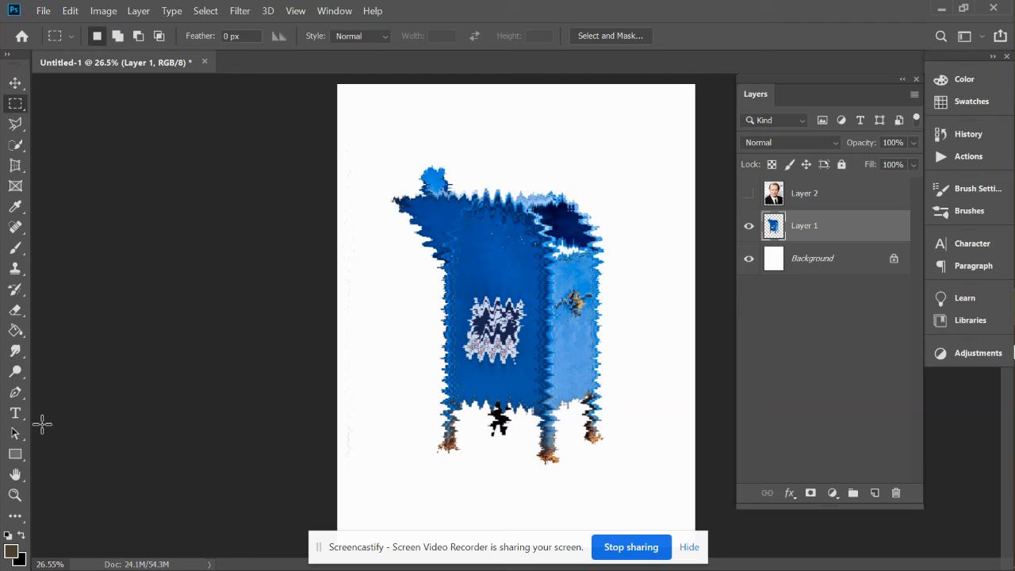
Inspect the square-wave distortion around the postal logo up close, and undo the Wave filter.
left_click(15, 494)
left_click_drag(421, 361, 473, 401)
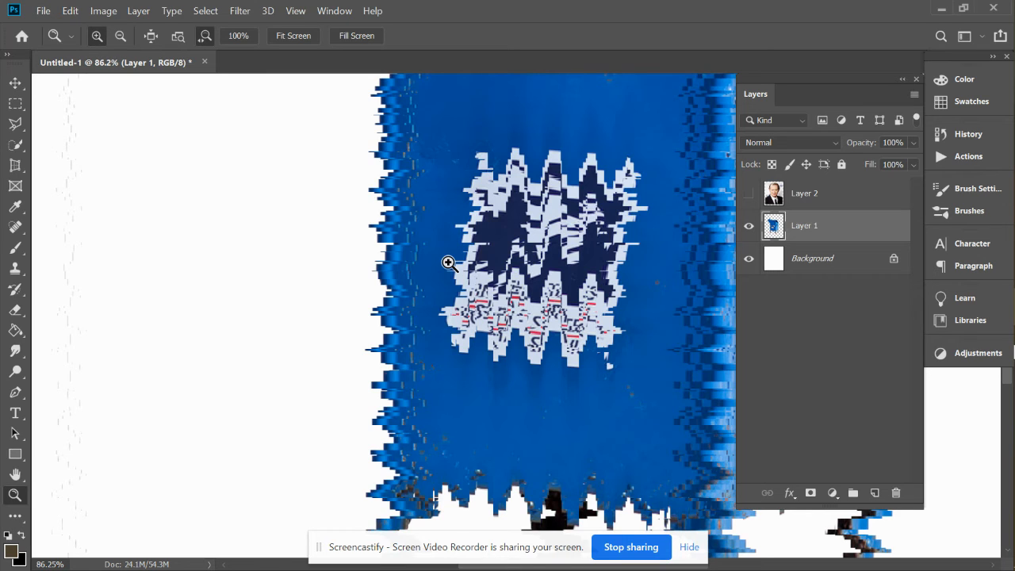
key("ctrl+z")
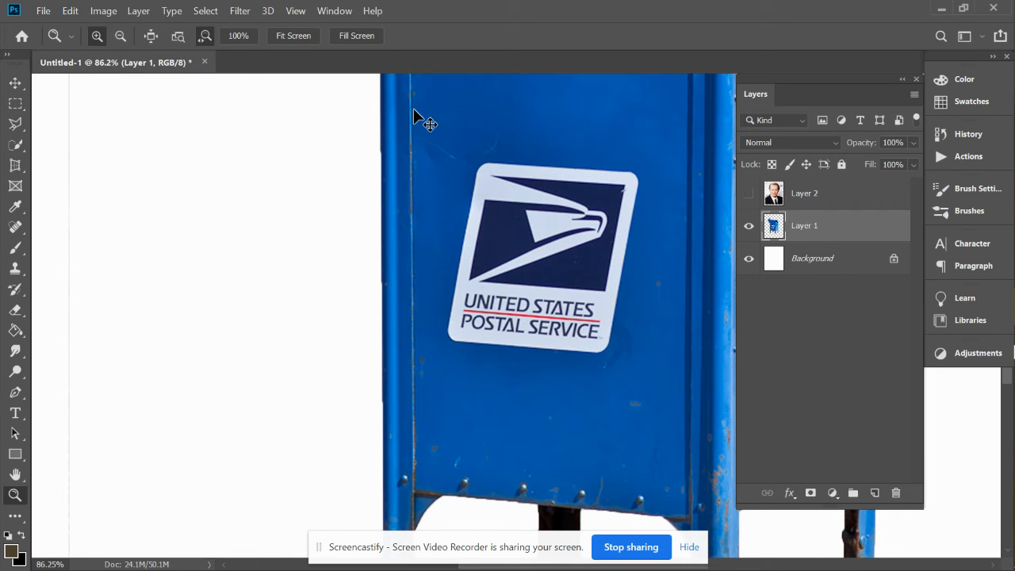
key("ctrl+0")
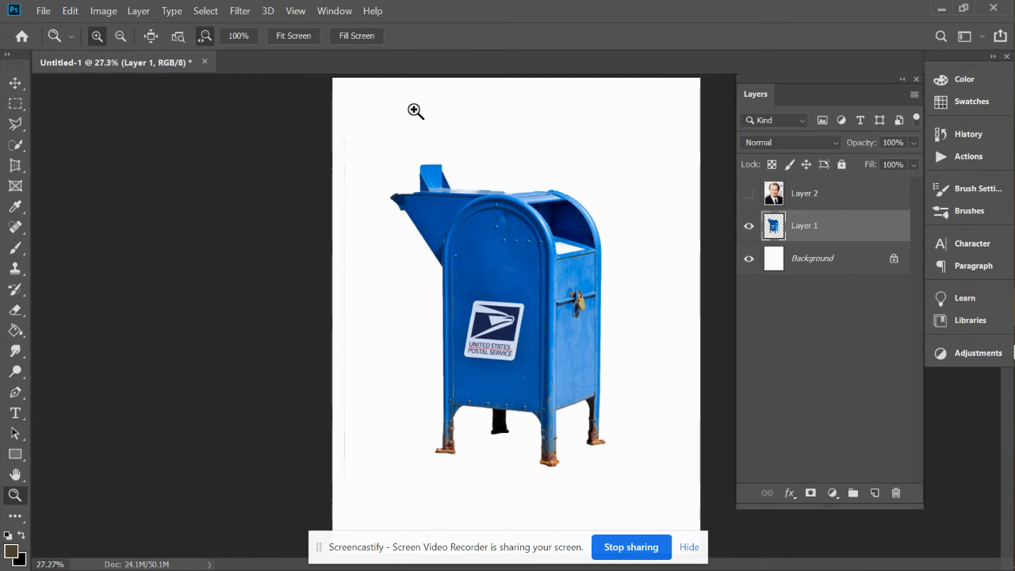
Apply the Wave filter to the mailbox with the Sine type for comparison, and undo it.
left_click(239, 11)
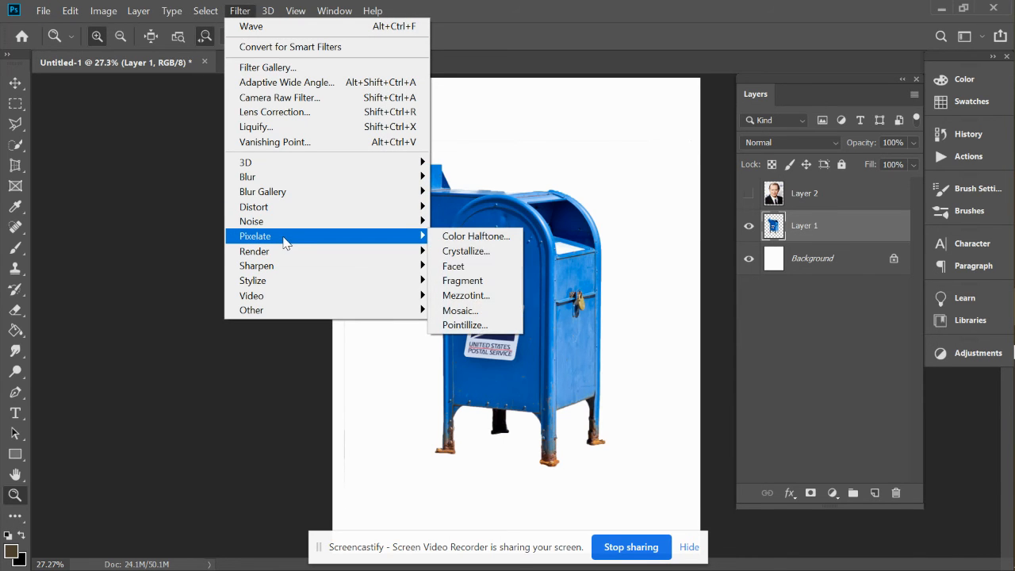
mouse_move(335, 211)
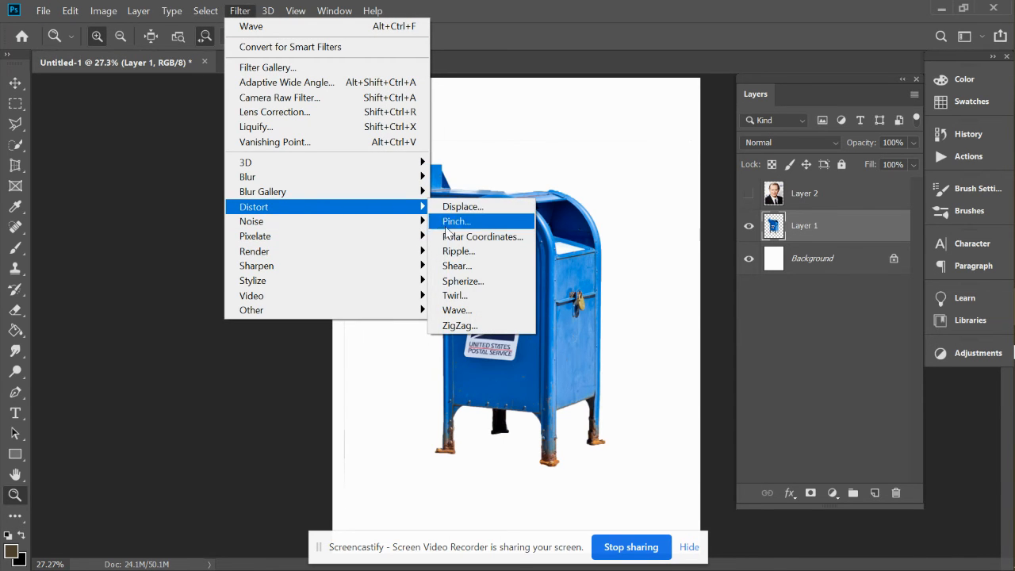
left_click(486, 314)
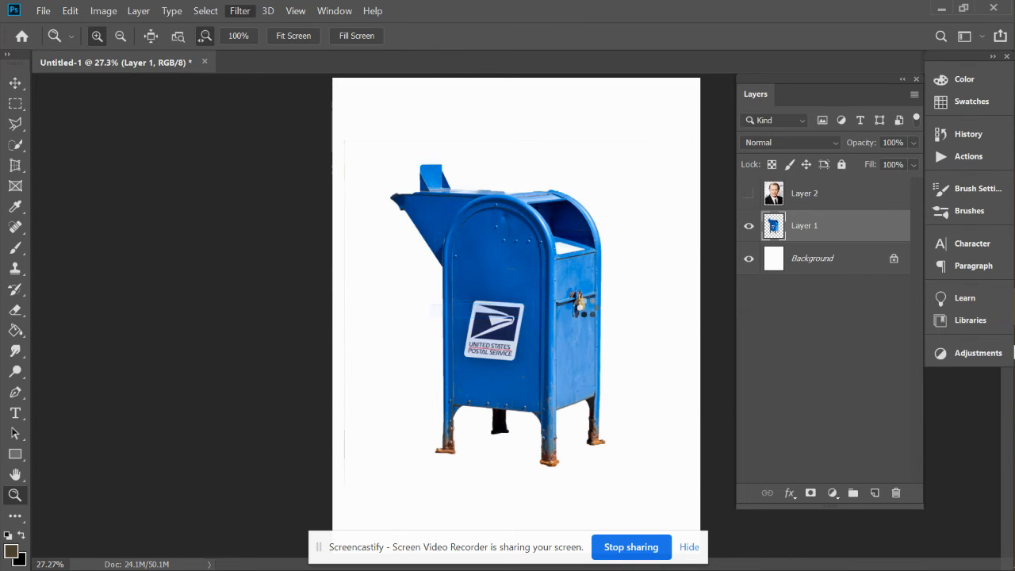
left_click(561, 136)
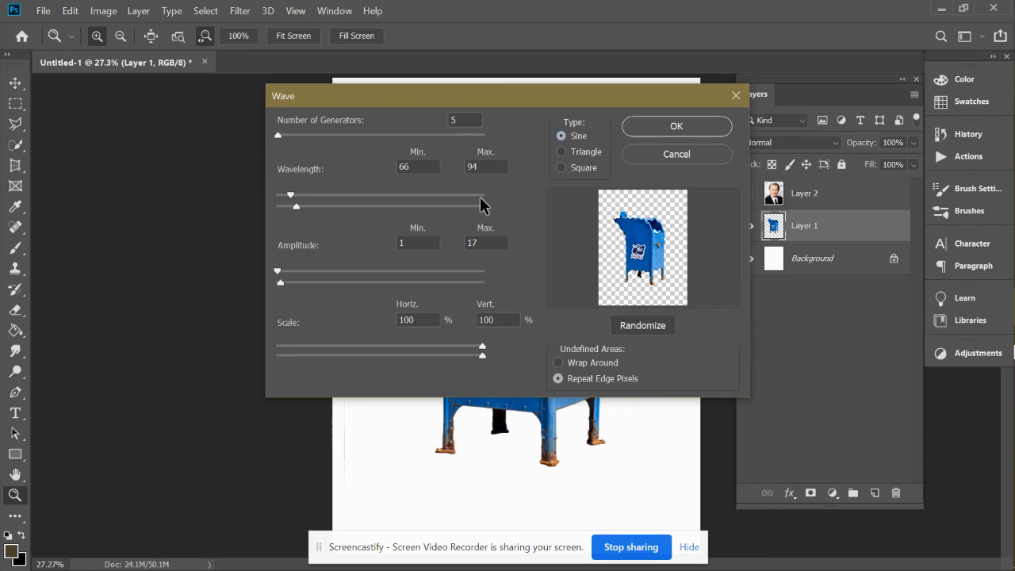
left_click(667, 125)
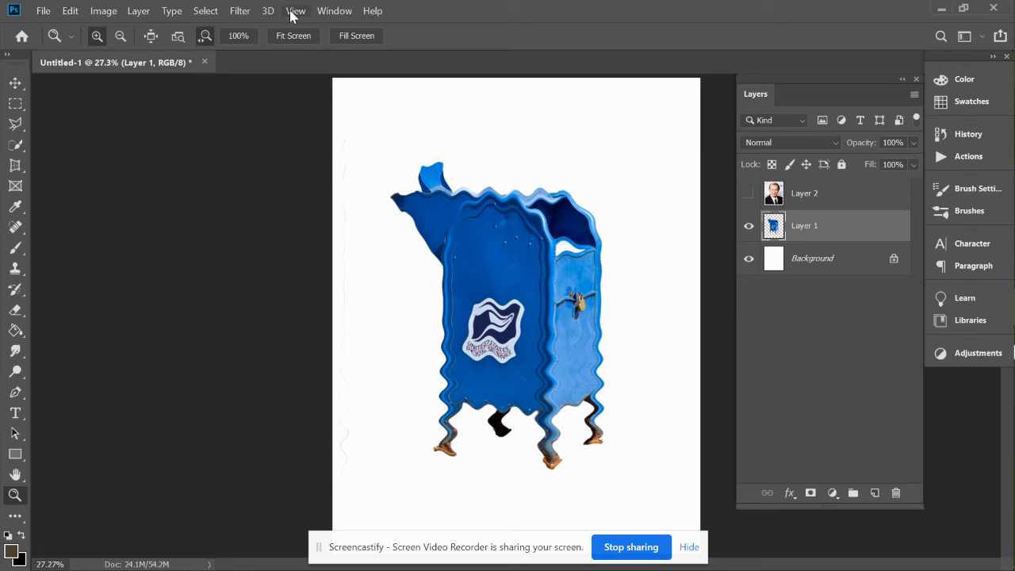
key("ctrl+z")
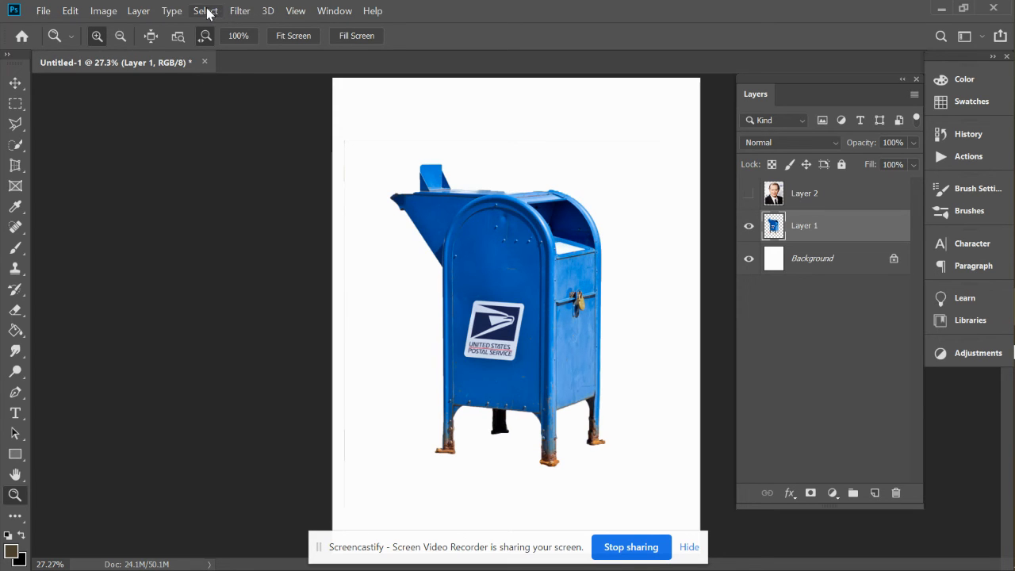
Apply the Wave filter to the mailbox with the Triangle type.
left_click(238, 12)
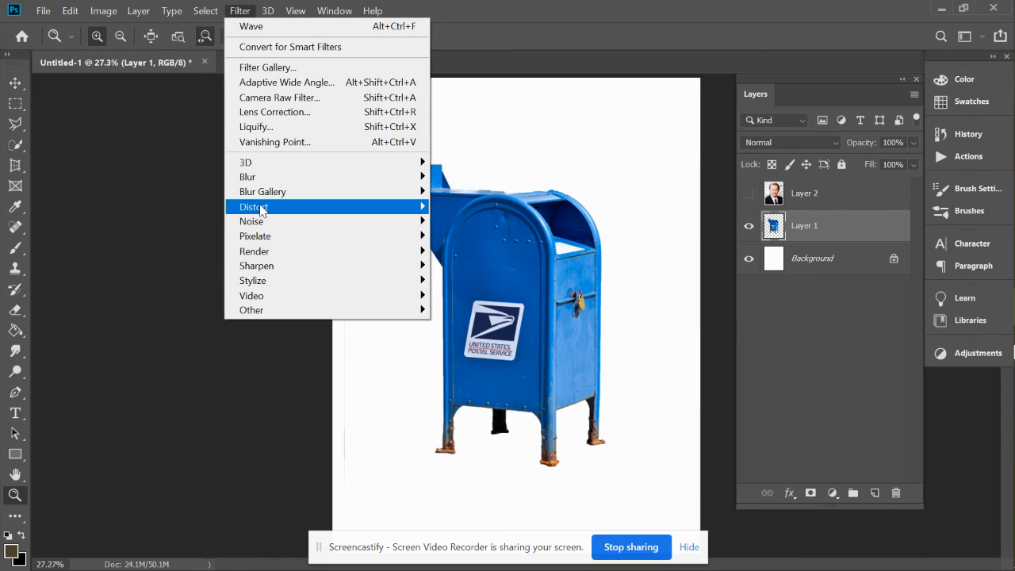
mouse_move(262, 206)
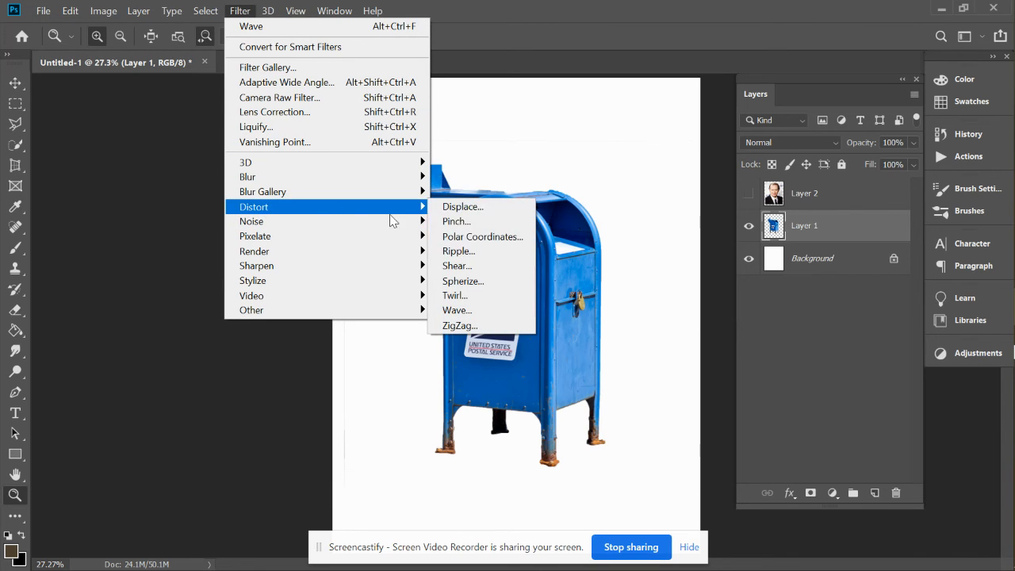
left_click(494, 311)
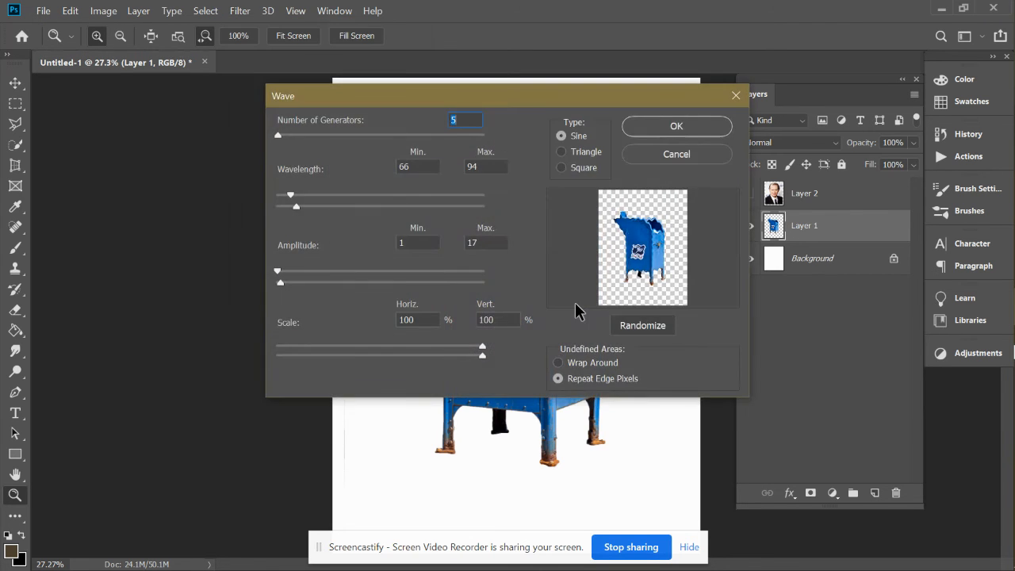
left_click(560, 151)
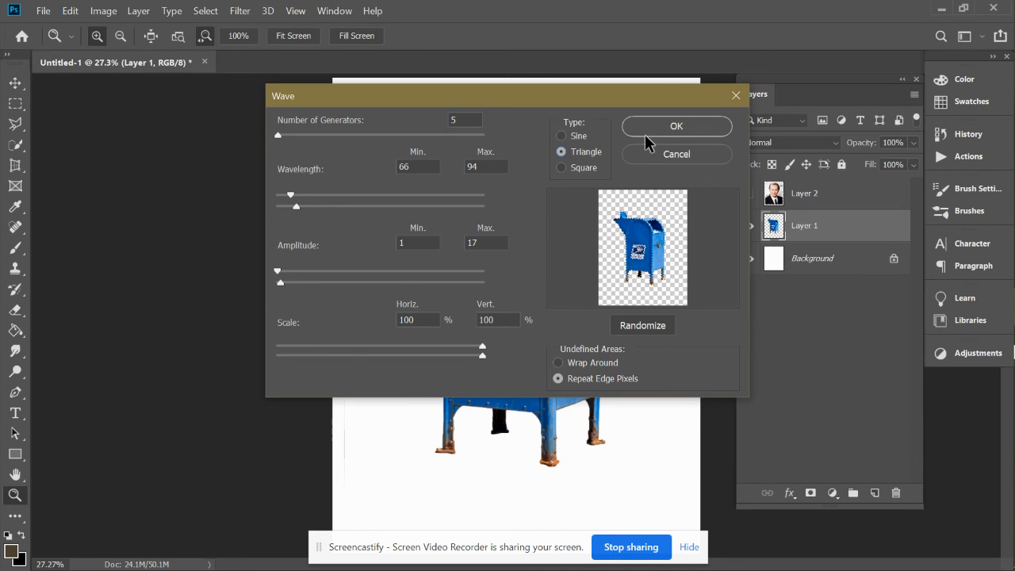
left_click(666, 130)
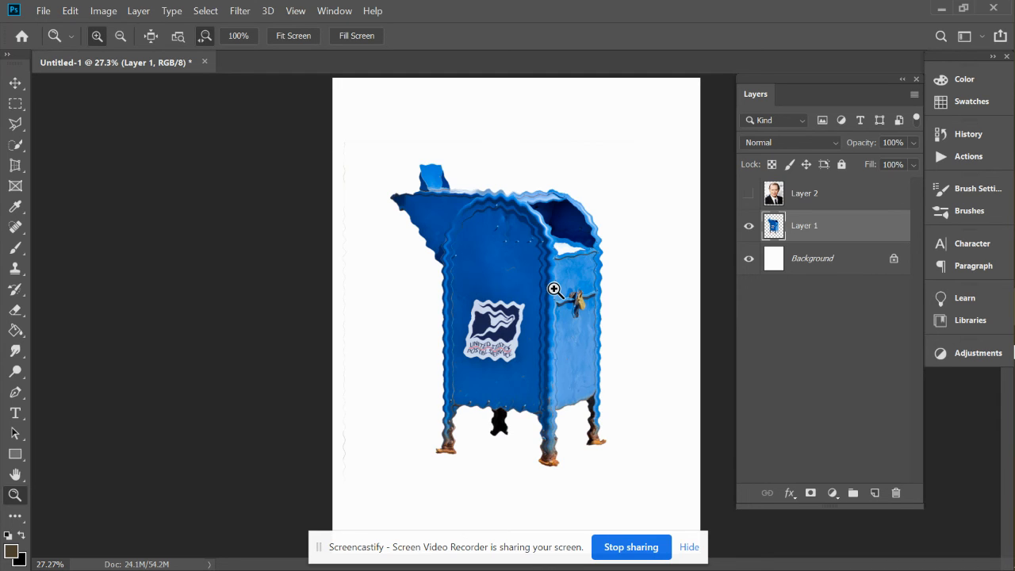
Undo the Triangle-type Wave filter and open the ZigZag distortion for the mailbox layer.
key("ctrl+z")
left_click(248, 11)
mouse_move(288, 230)
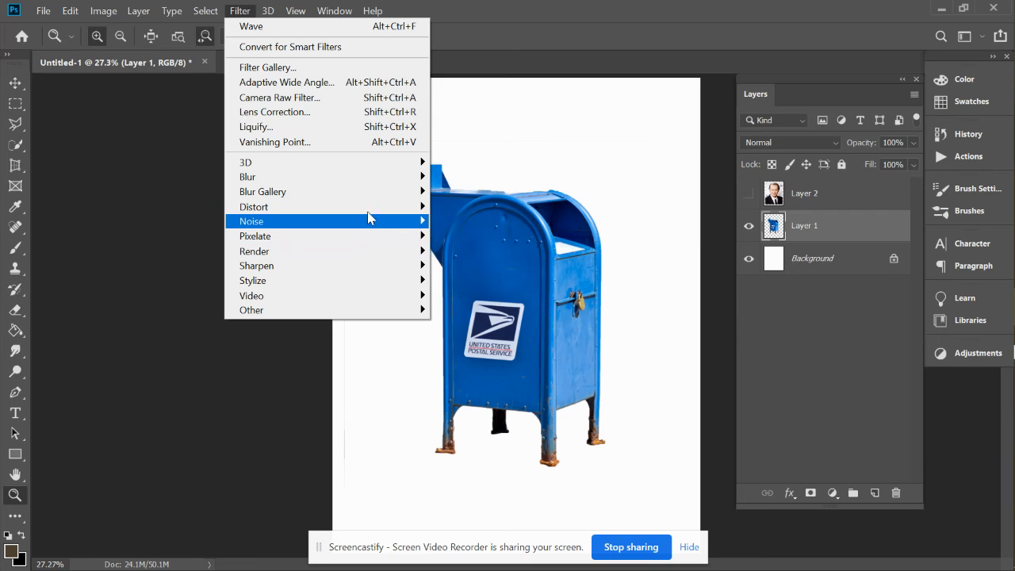
mouse_move(430, 216)
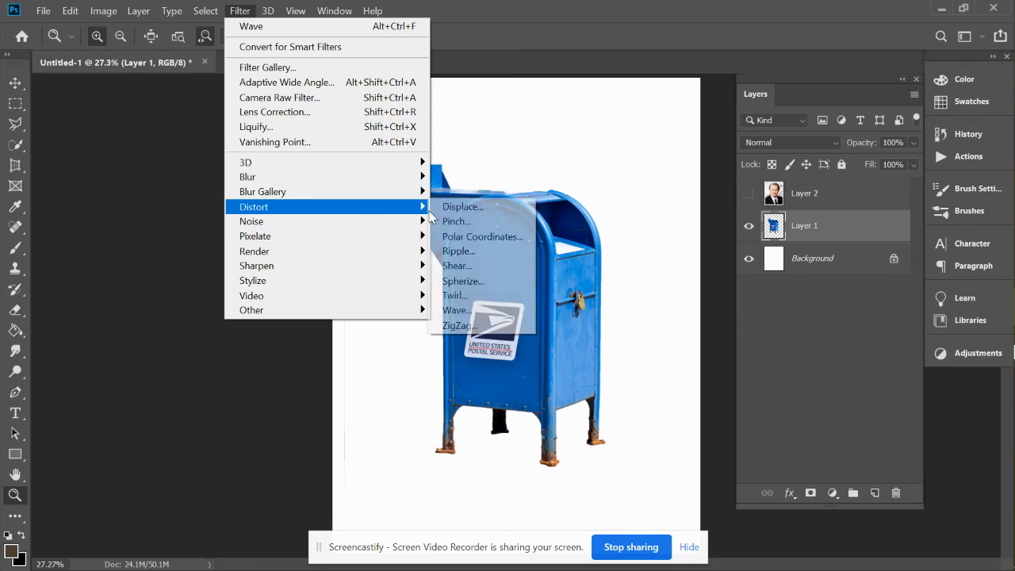
left_click(480, 326)
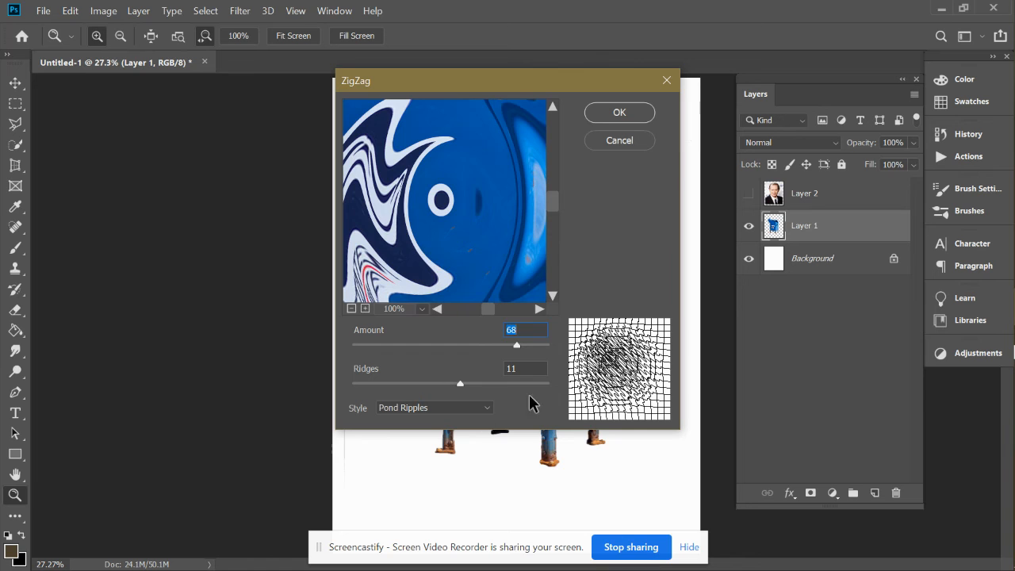
Set the ZigZag amount to -2 and show the whole mailbox in the filter preview at 12.5%.
left_click_drag(516, 347, 446, 347)
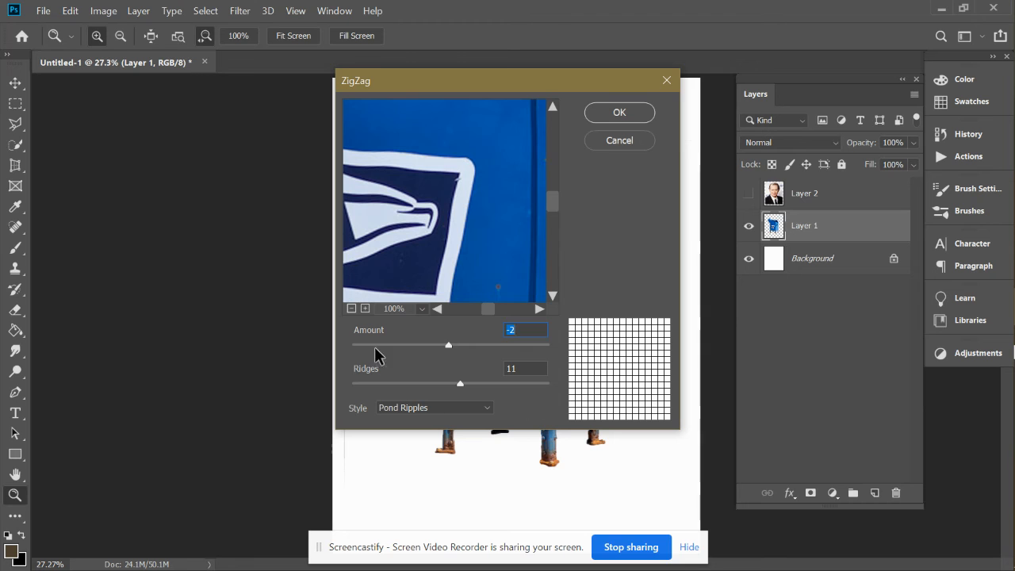
left_click(351, 310)
left_click(352, 309)
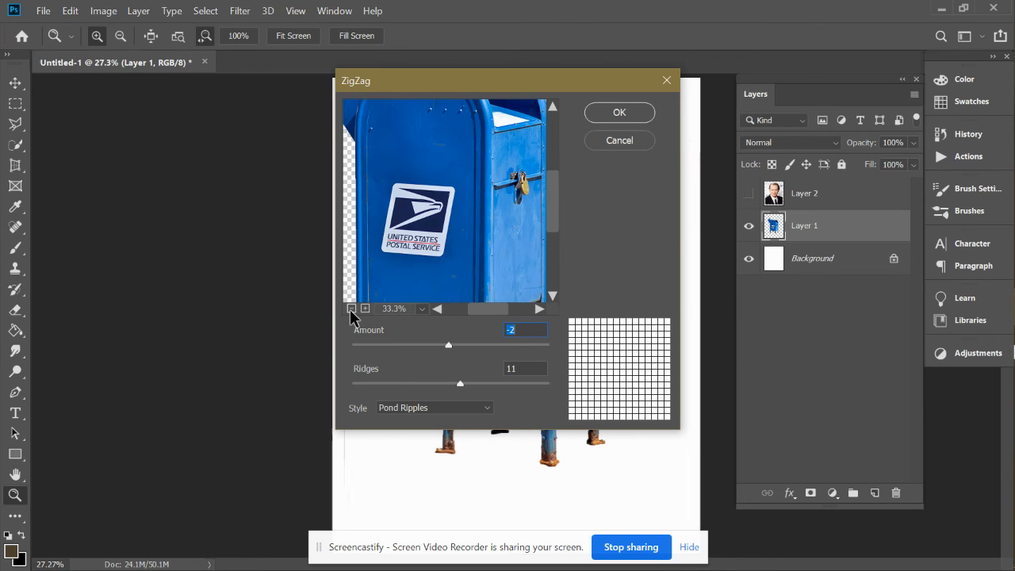
left_click(351, 310)
left_click(351, 309)
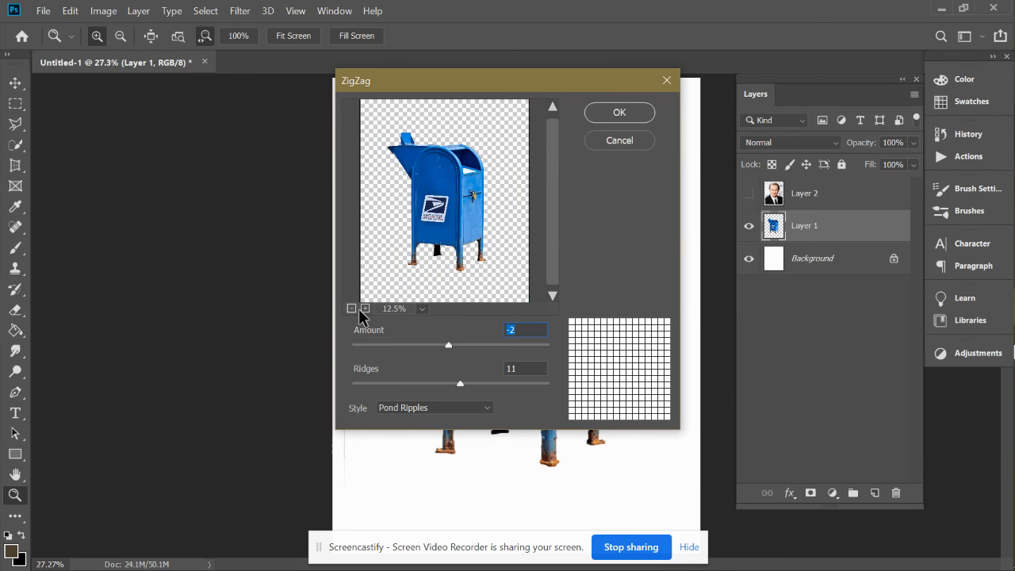
left_click(363, 310)
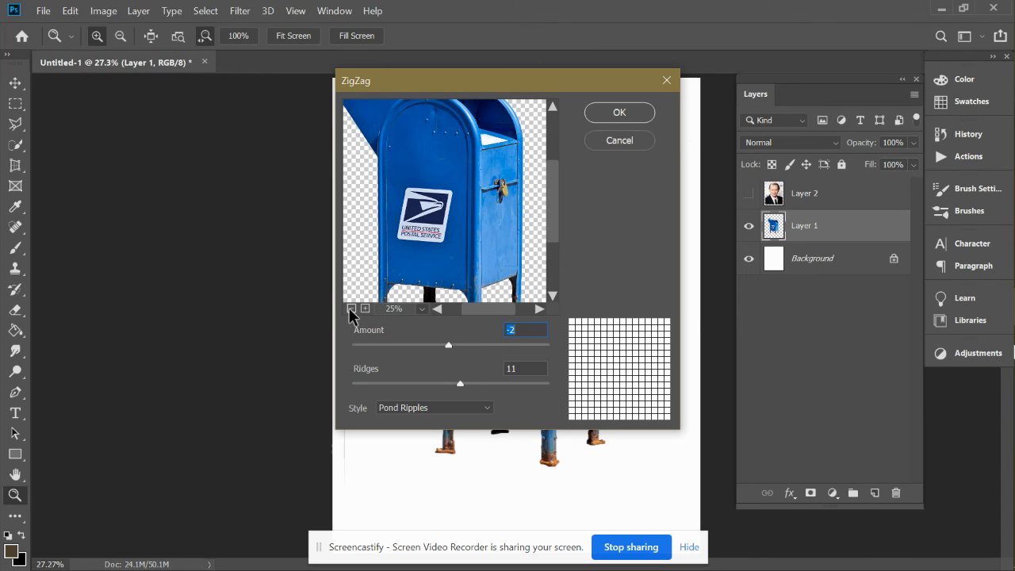
left_click(351, 310)
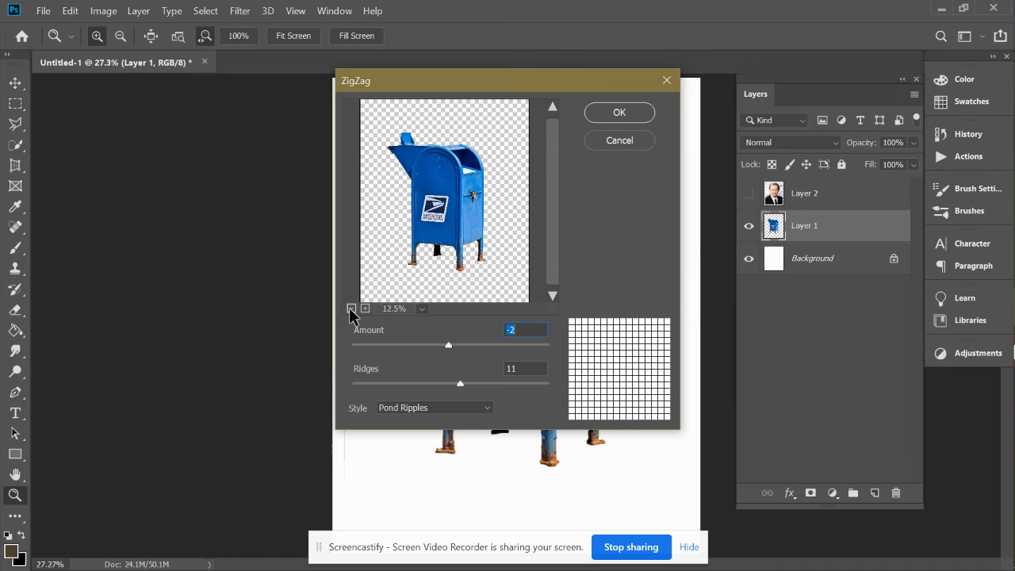
Try the ZigZag filter with 10 ridges and amount 9, and with 7 ridges and amount 19.
left_click(460, 385)
mouse_move(460, 385)
left_mouse_down()
mouse_move(482, 384)
mouse_move(450, 385)
left_mouse_up()
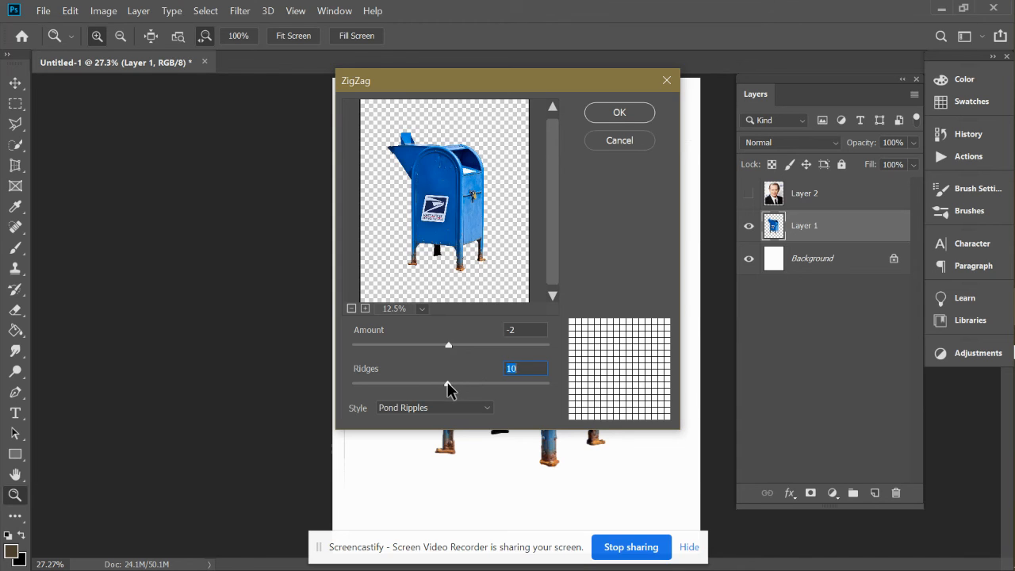
mouse_move(451, 346)
left_mouse_down()
mouse_move(470, 349)
mouse_move(461, 349)
left_mouse_up()
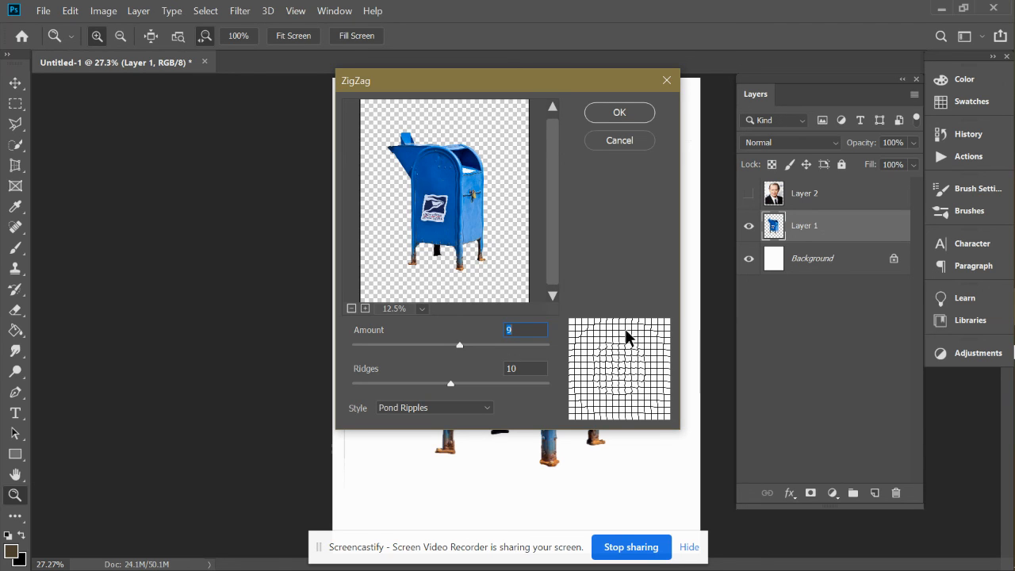
left_click_drag(450, 384, 419, 382)
left_click_drag(460, 346, 473, 351)
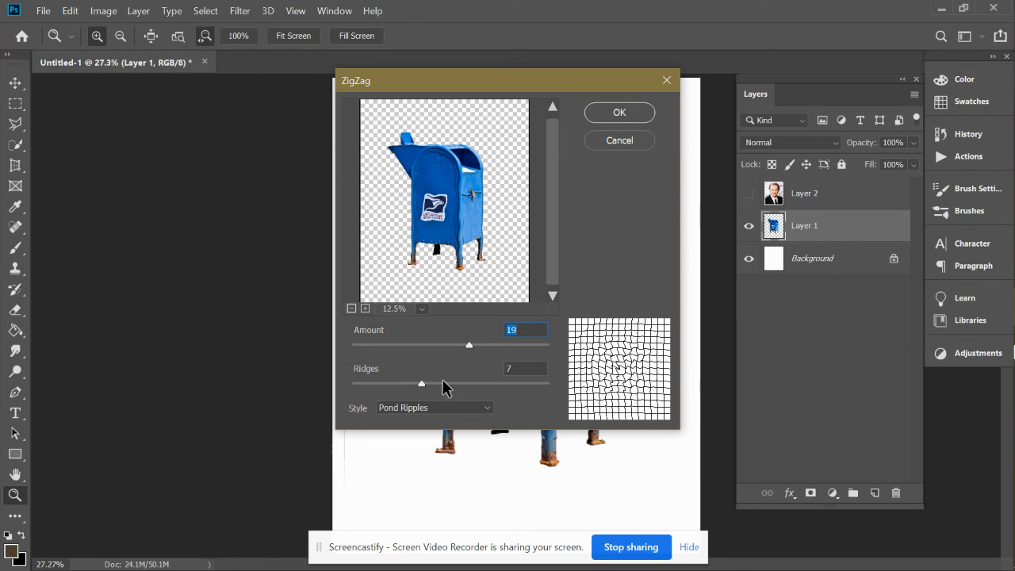
Set the ZigZag filter to 11 ridges and amount 57, and preview the Out From Center style.
left_click_drag(421, 384, 446, 385)
left_click_drag(449, 385, 505, 347)
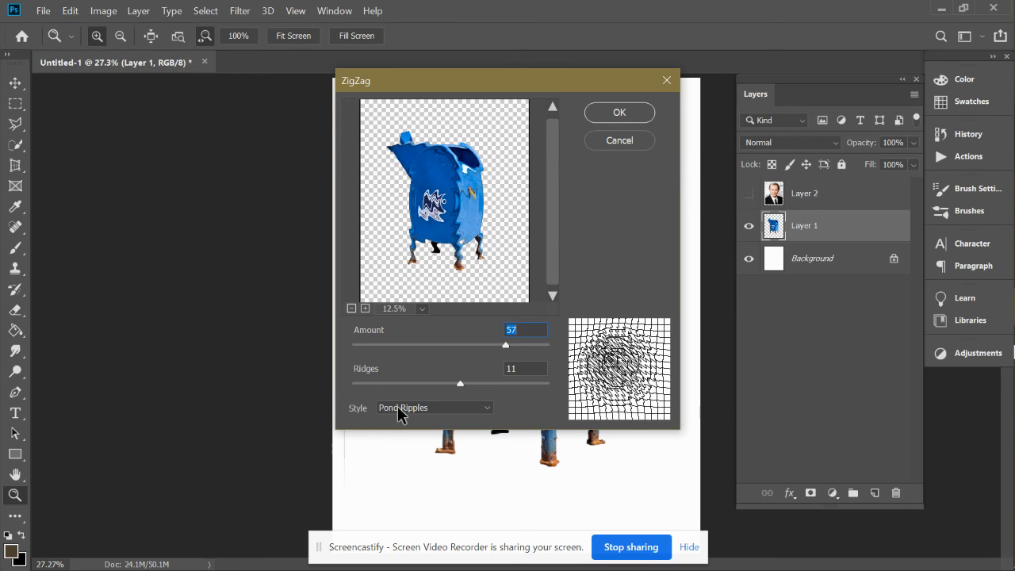
left_click(488, 407)
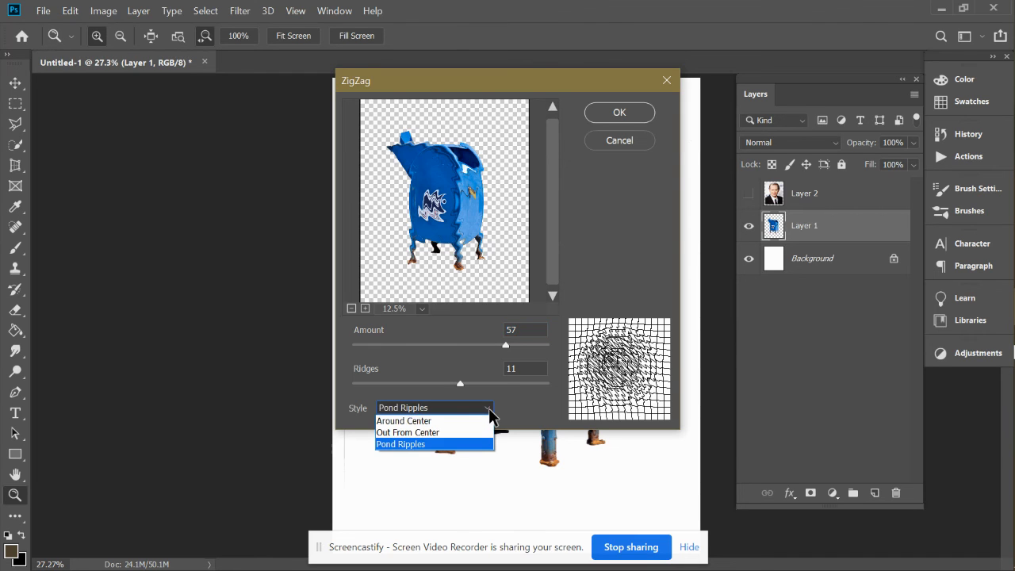
left_click(446, 433)
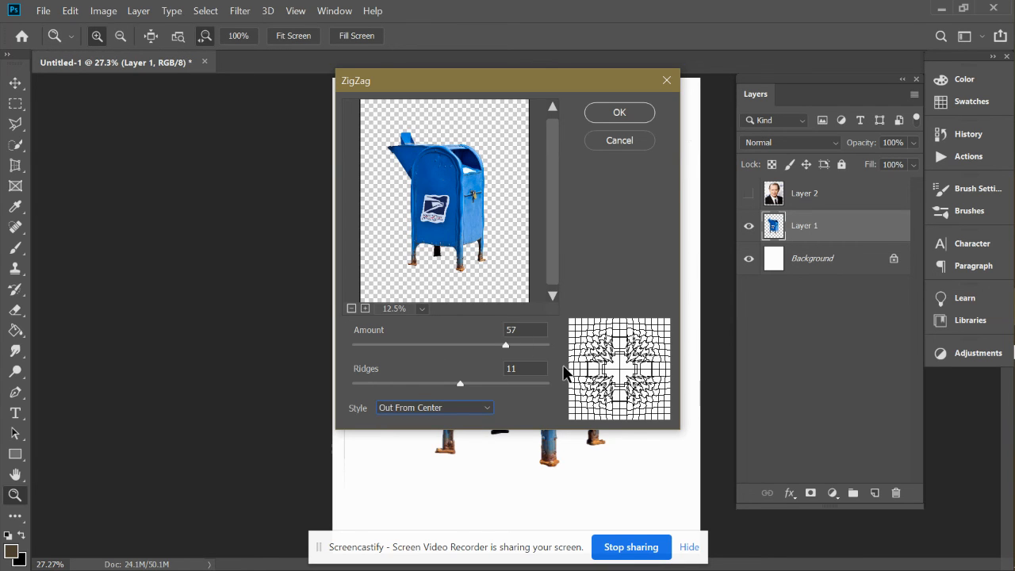
Switch the ZigZag style to Around Center and set 8 ridges with an amount of 83.
left_click(474, 411)
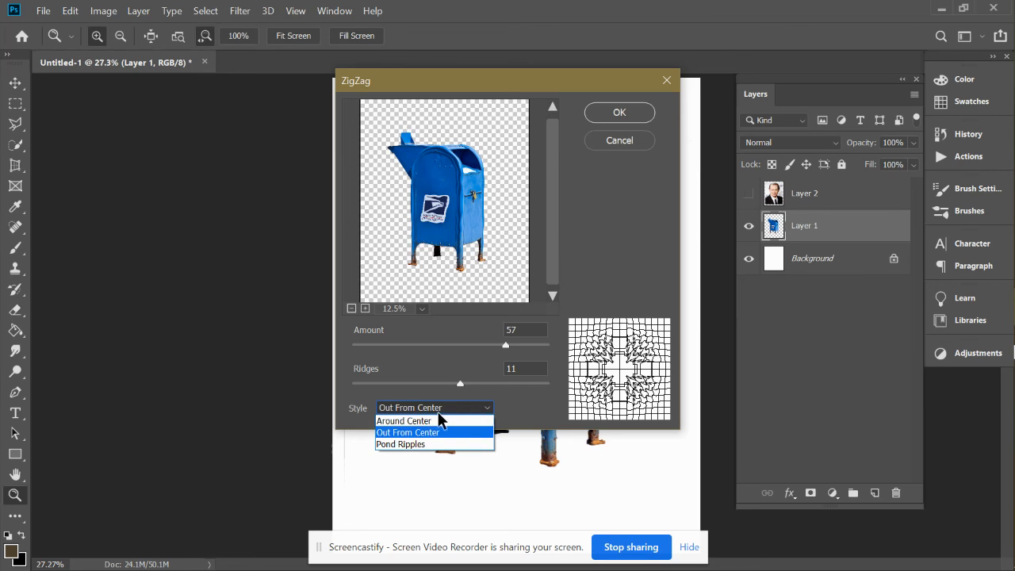
left_click(442, 421)
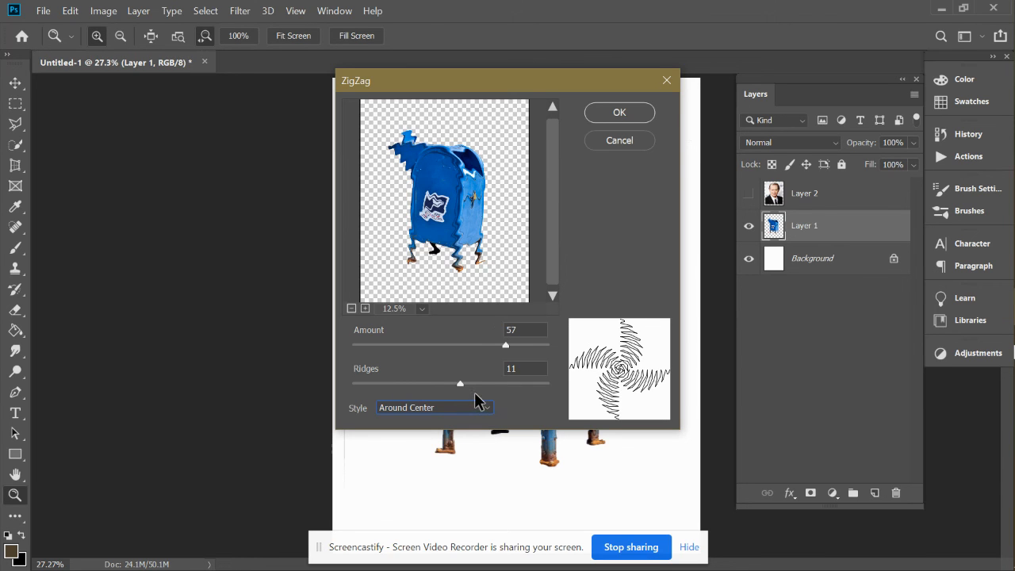
left_click_drag(463, 385, 430, 386)
left_click_drag(509, 345, 531, 342)
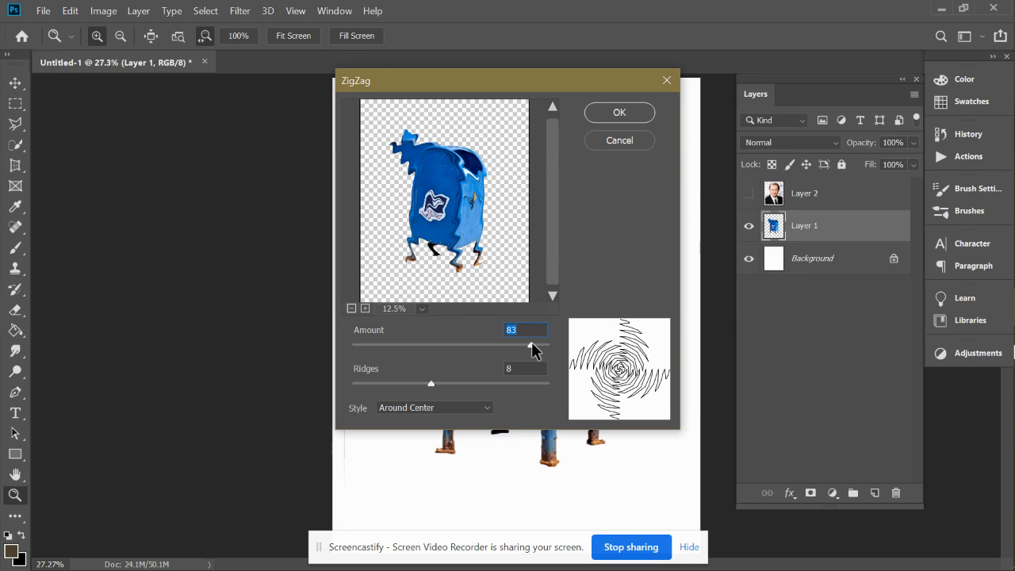
Open the ZigZag style choices.
left_click(489, 406)
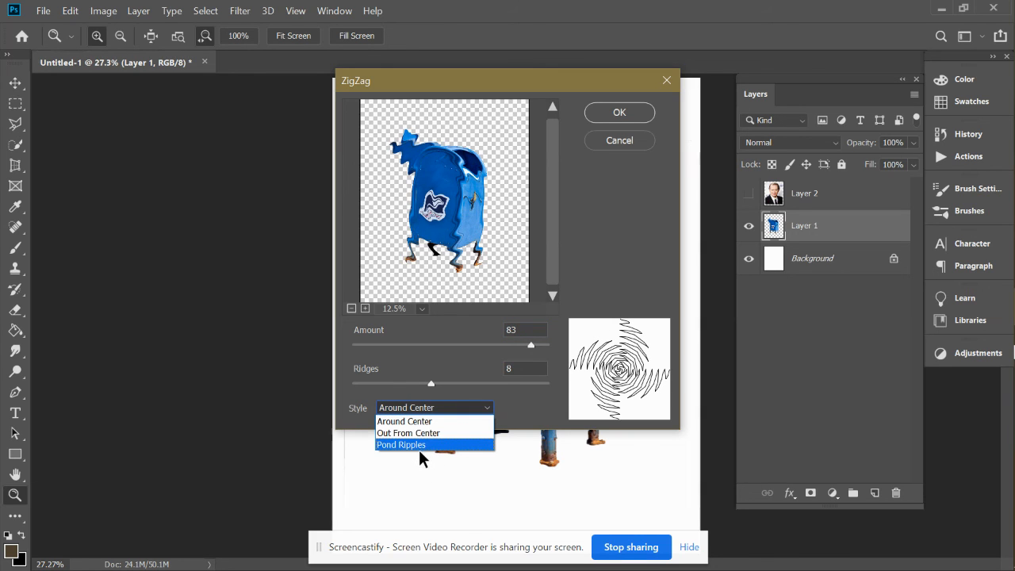